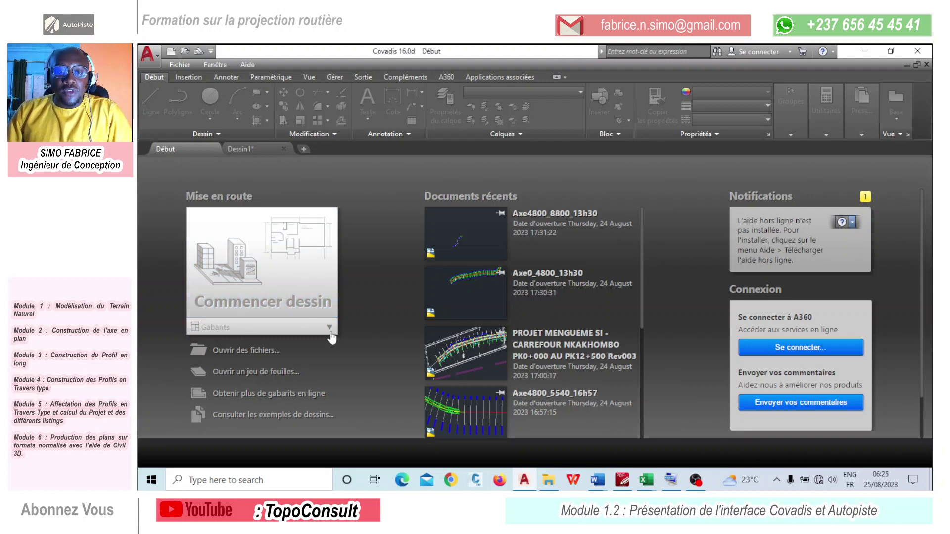
# Look through the available drawing templates and preview the drawings in the DECOMPTE 2 folder without opening any
pyautogui.click(329, 330)
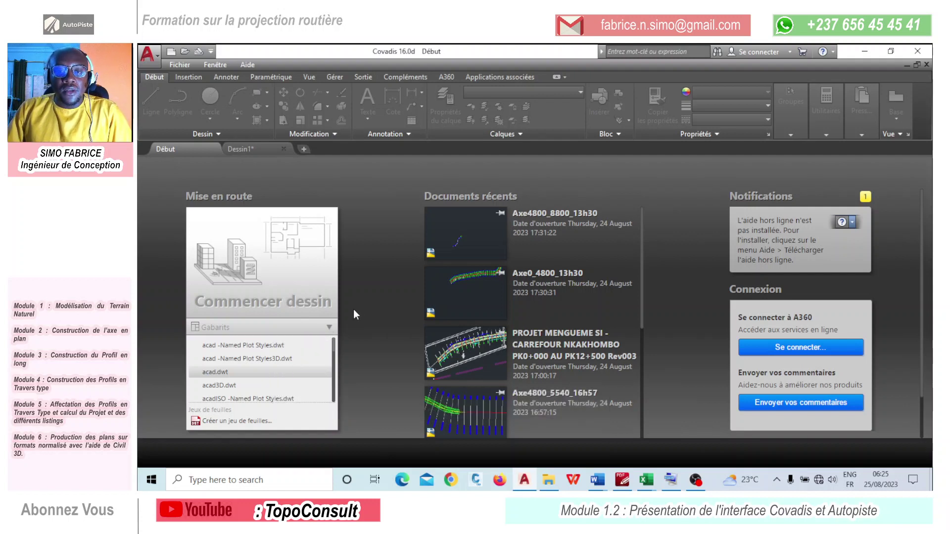
pyautogui.click(329, 328)
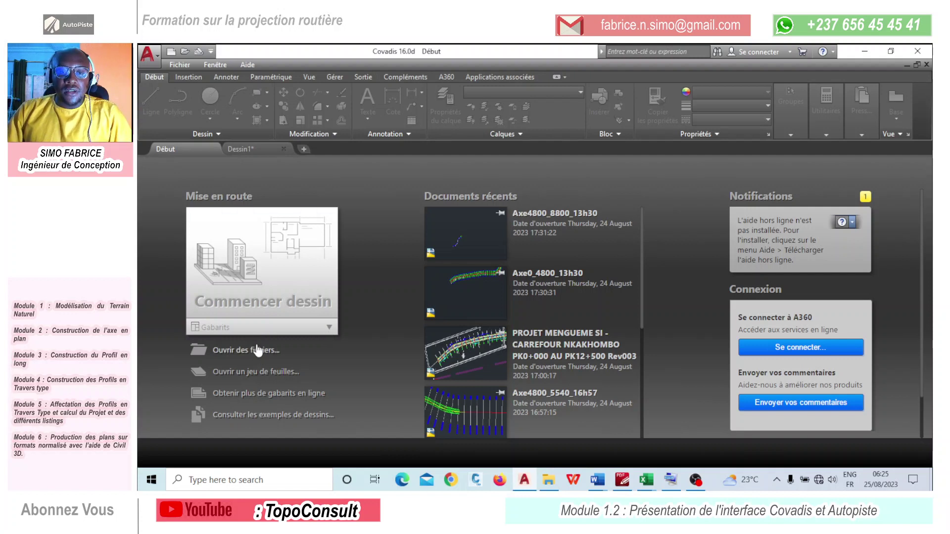
pyautogui.click(255, 351)
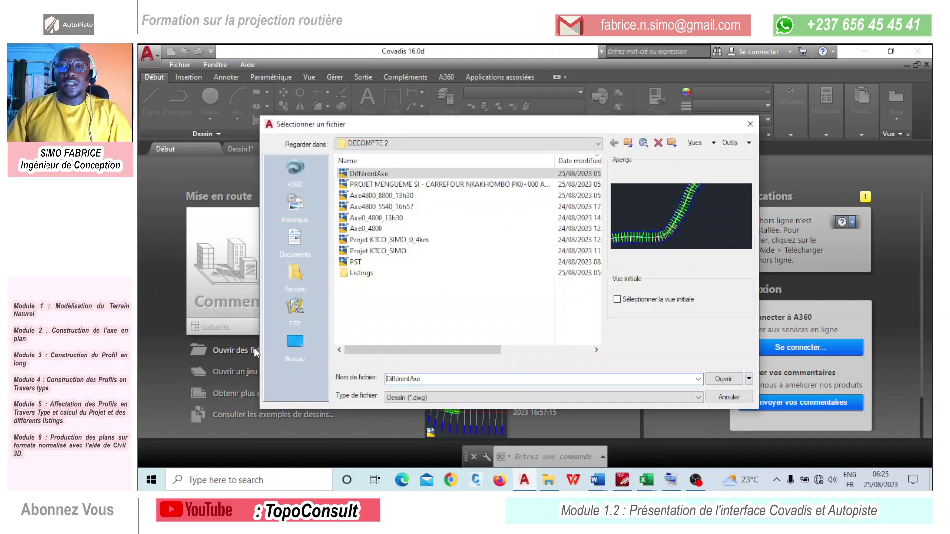
pyautogui.click(394, 186)
pyautogui.click(391, 195)
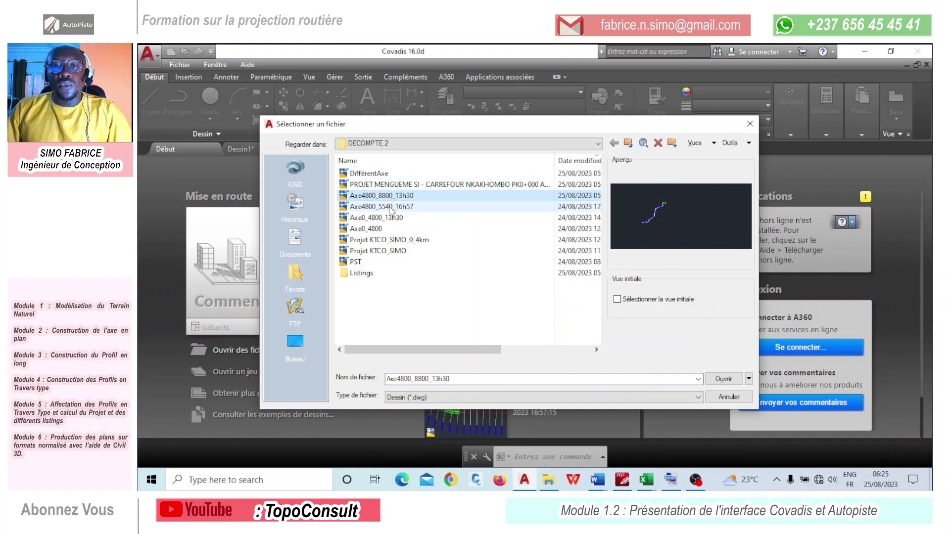
pyautogui.click(391, 207)
pyautogui.click(389, 217)
pyautogui.click(389, 228)
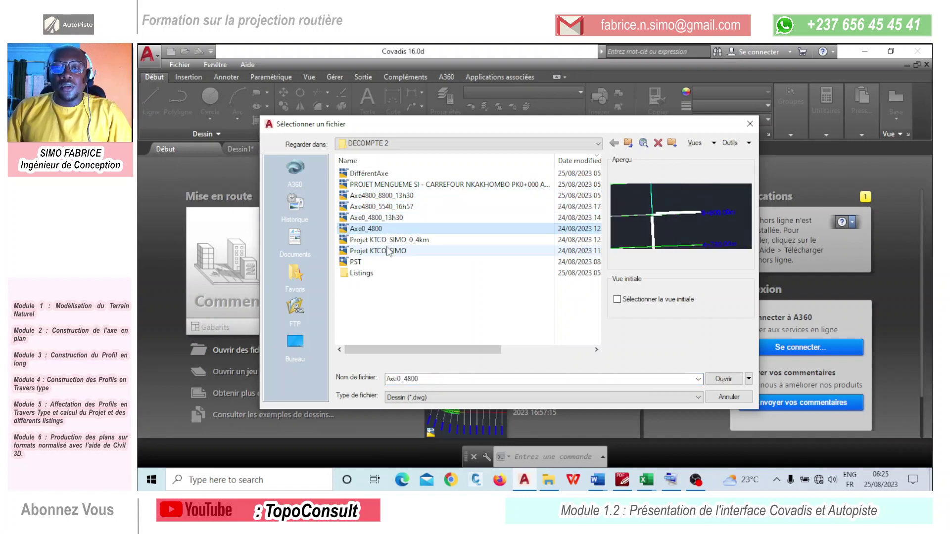
pyautogui.click(389, 240)
pyautogui.click(391, 251)
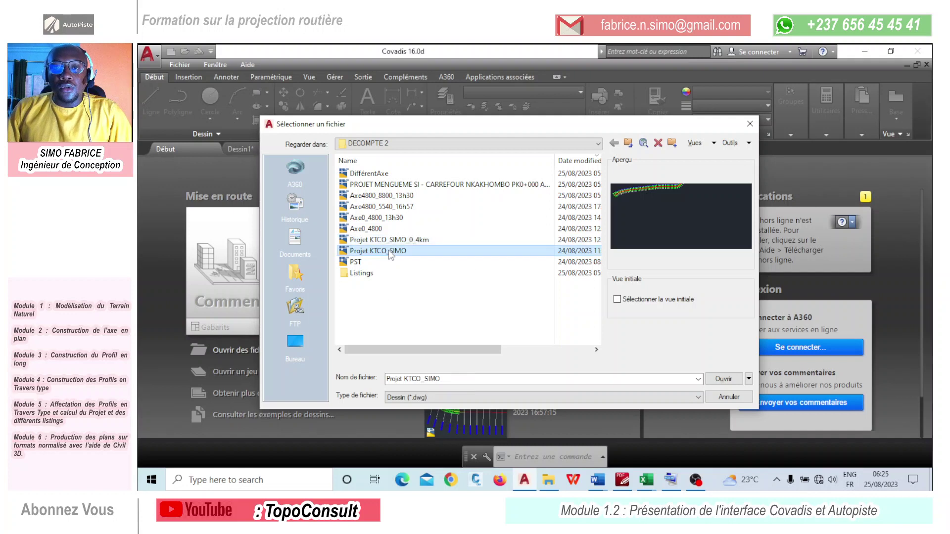
pyautogui.click(720, 397)
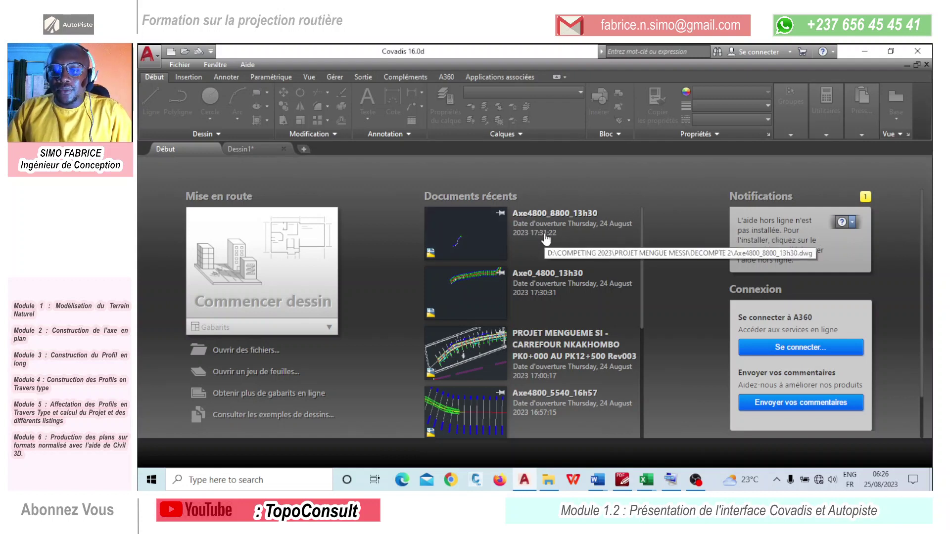
# Browse the recent documents and switch to the open drawing Dessin1
pyautogui.scroll(-3, 546, 239)
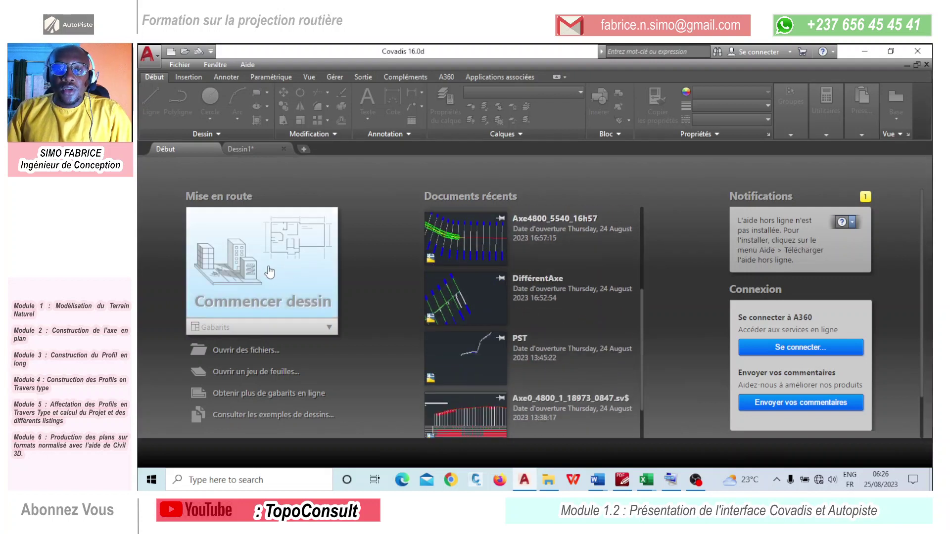
pyautogui.click(257, 149)
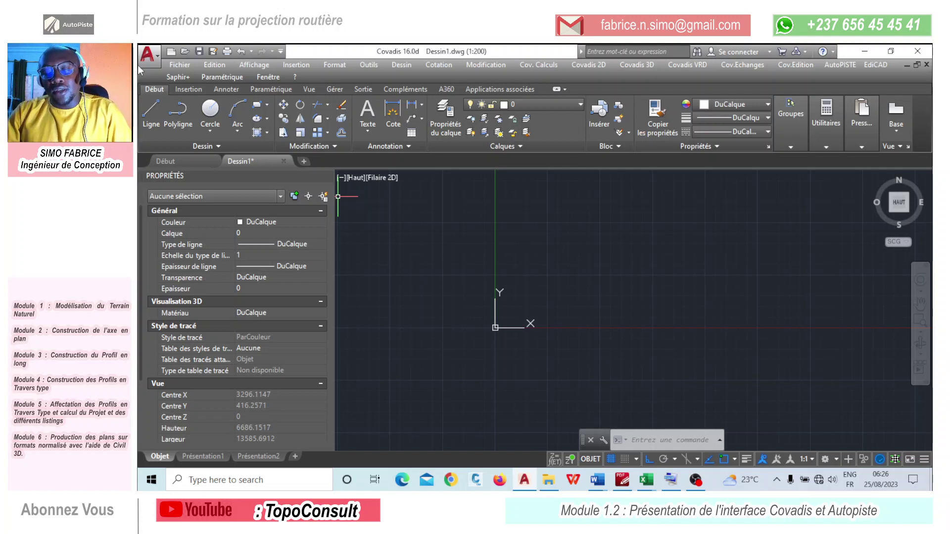
# Examine the application's file commands, such as new, export and print, and the customization options for the quick access tools
pyautogui.click(157, 59)
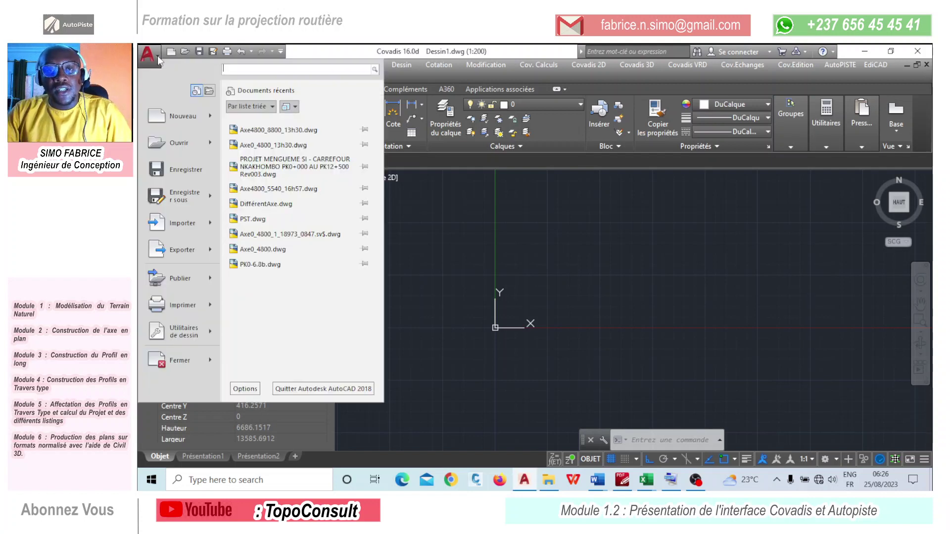
pyautogui.moveTo(164, 107)
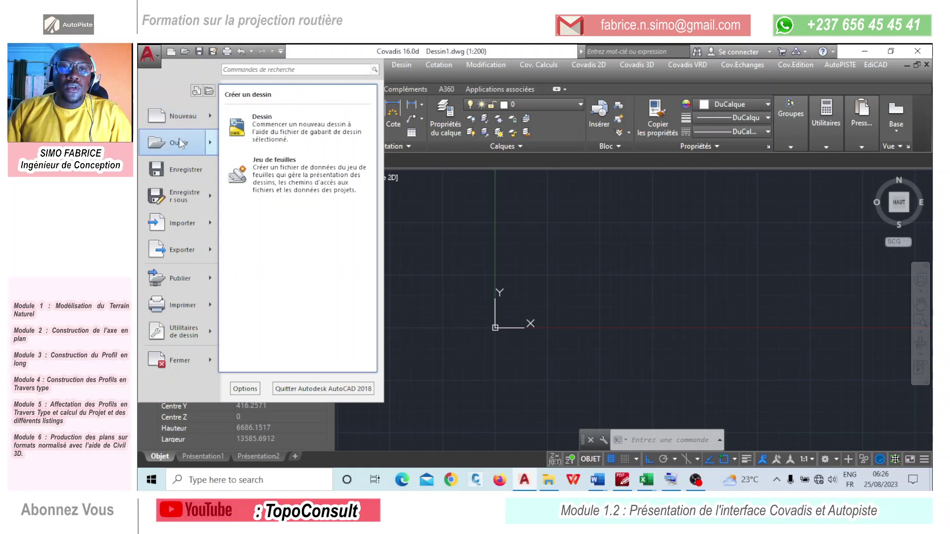
pyautogui.moveTo(181, 145)
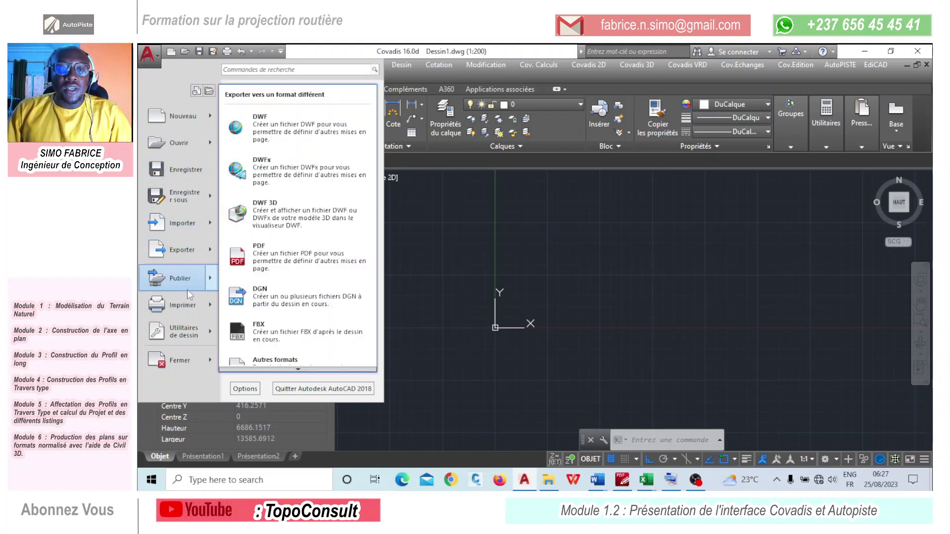
pyautogui.moveTo(194, 310)
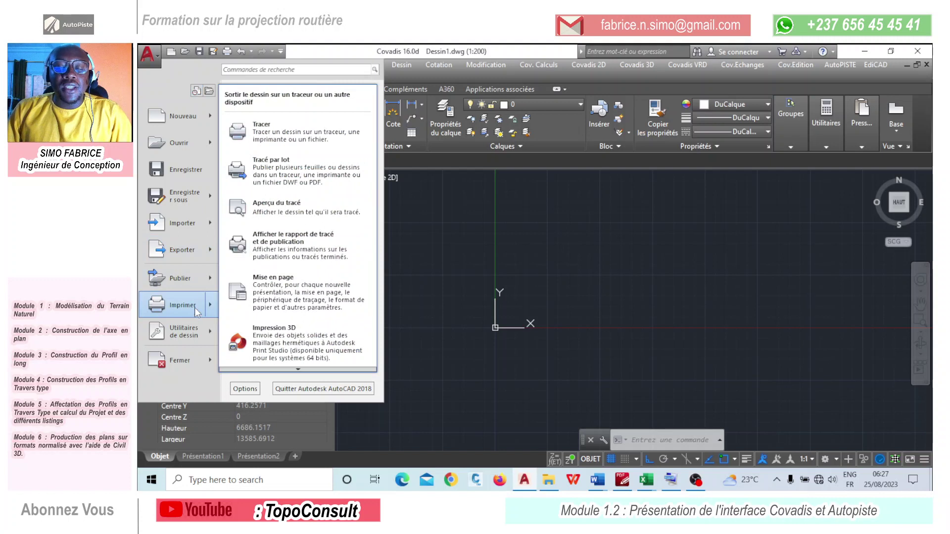
pyautogui.click(335, 53)
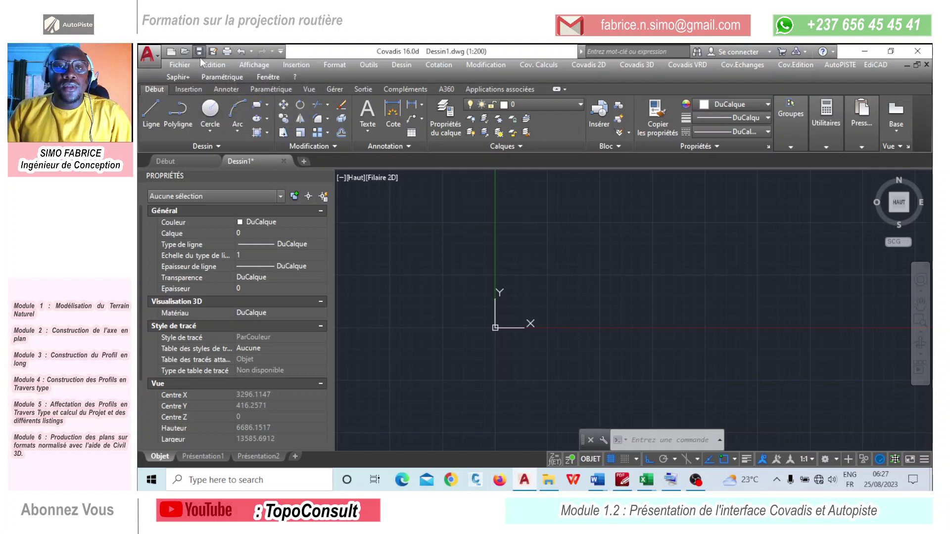
pyautogui.click(280, 52)
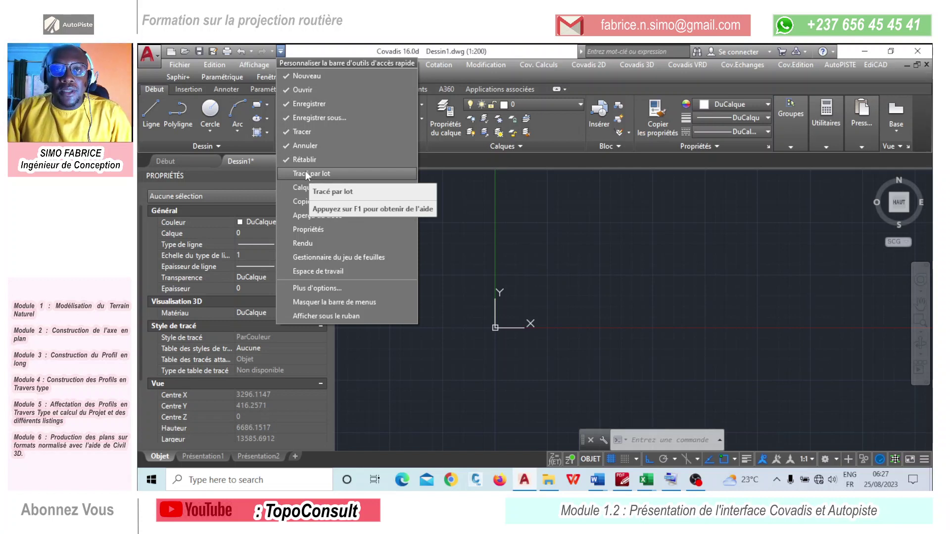
pyautogui.click(318, 49)
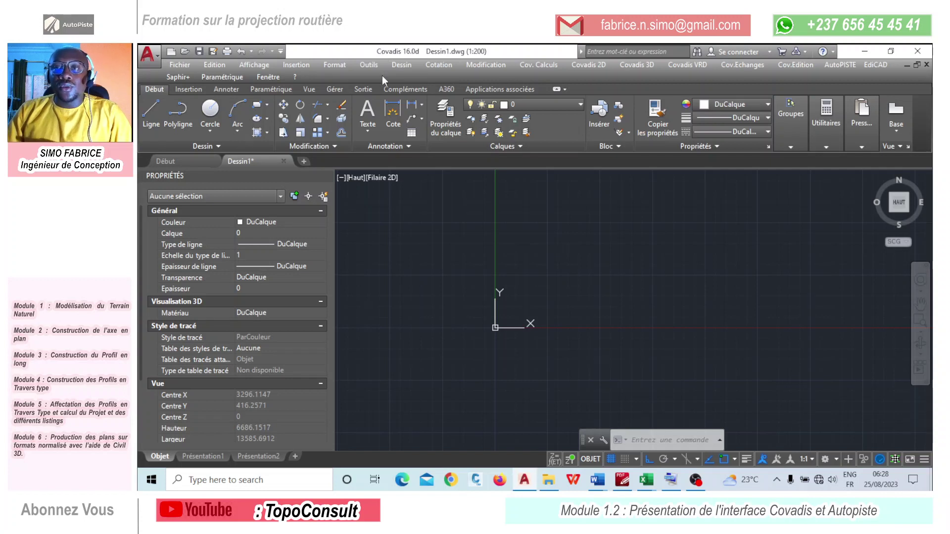
# Examine the commands offered by Cov. Calculs, Covadis 2D, Covadis 3D, Covadis VRD, Cov.Echanges and AutoPISTE
pyautogui.click(545, 67)
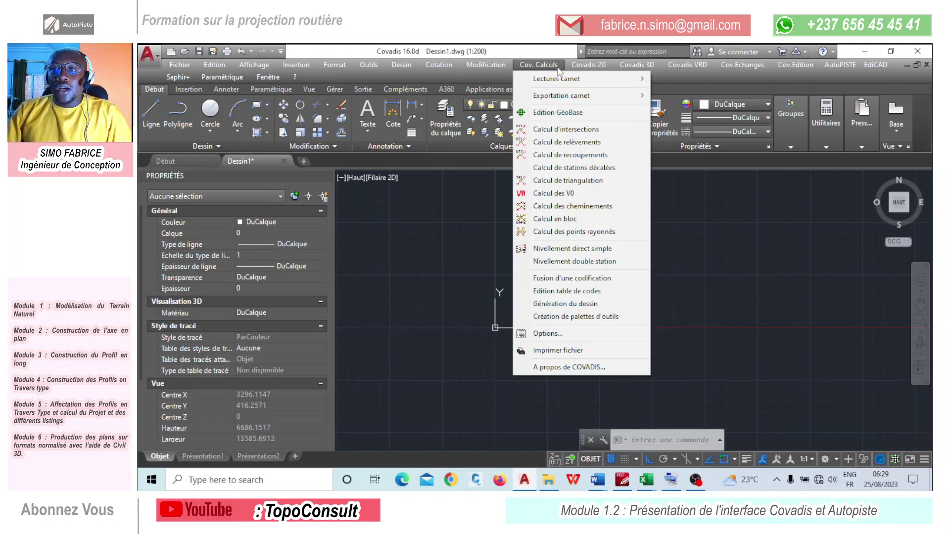
pyautogui.moveTo(578, 68)
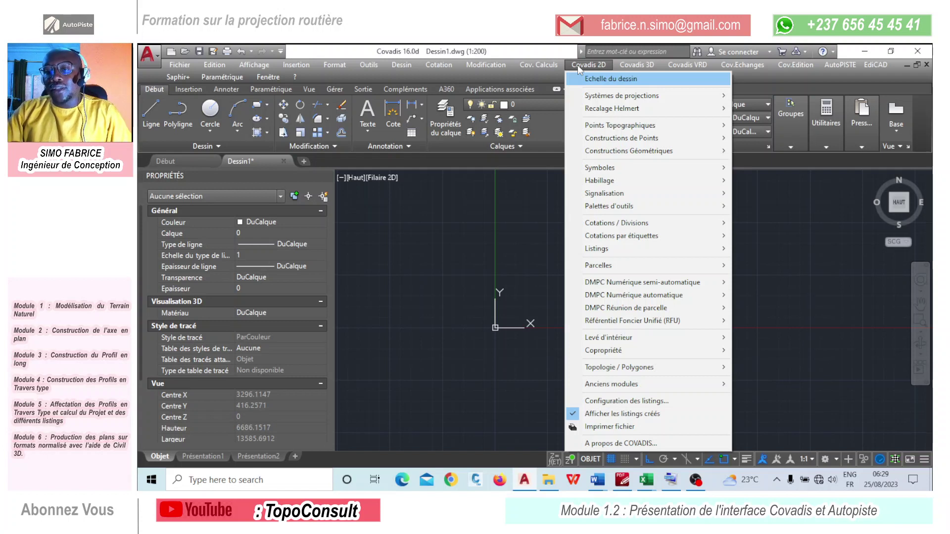
pyautogui.moveTo(621, 69)
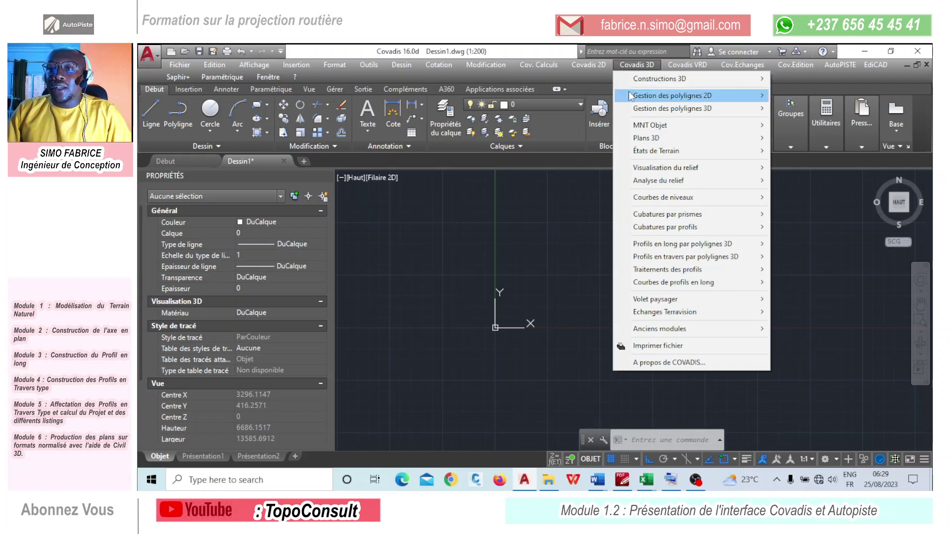
pyautogui.moveTo(644, 128)
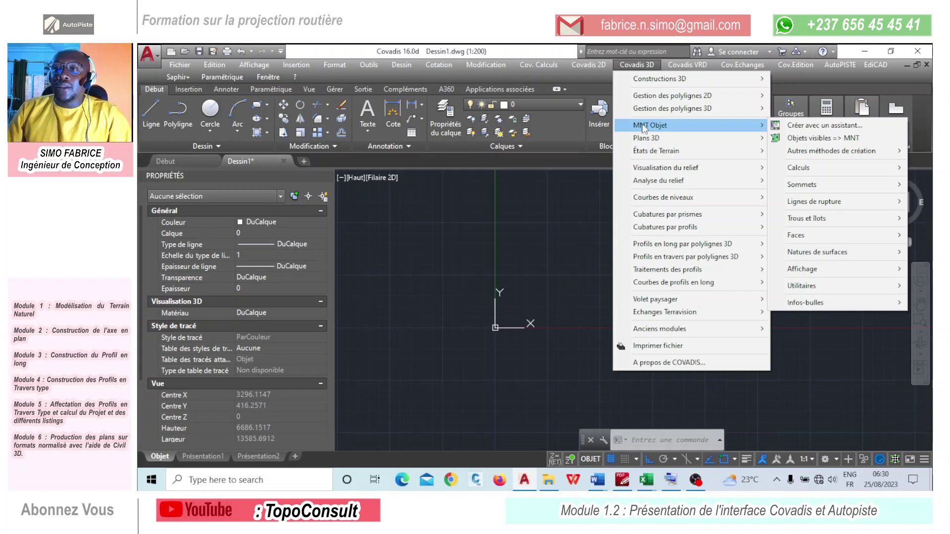
pyautogui.moveTo(679, 68)
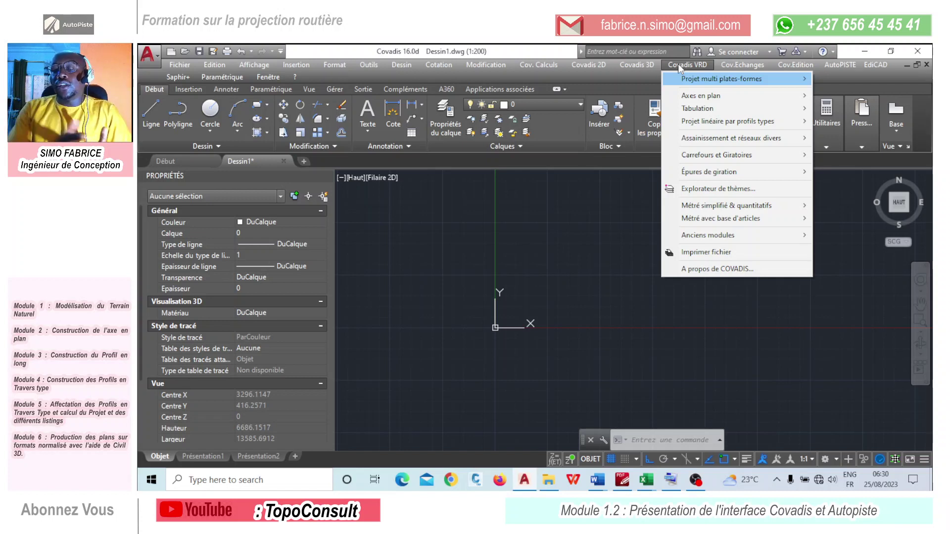
pyautogui.moveTo(726, 124)
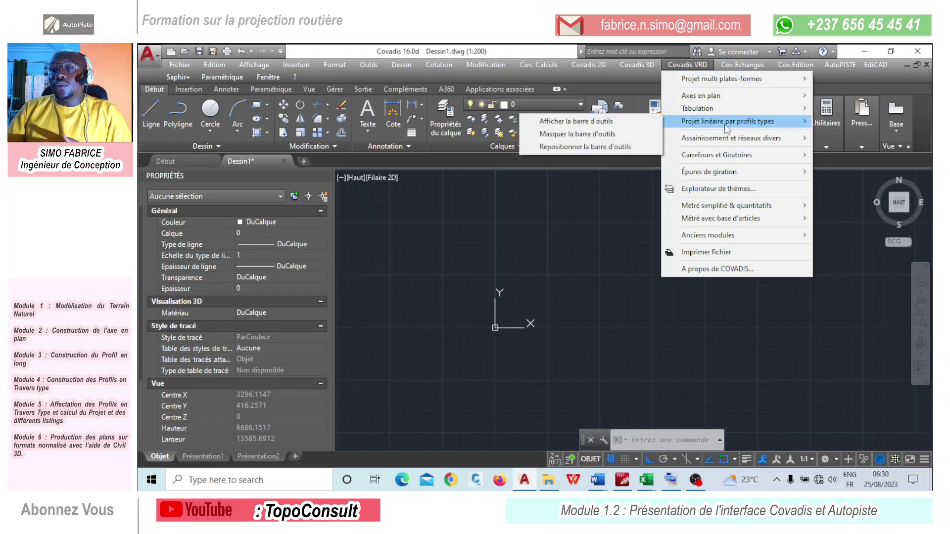
pyautogui.moveTo(737, 139)
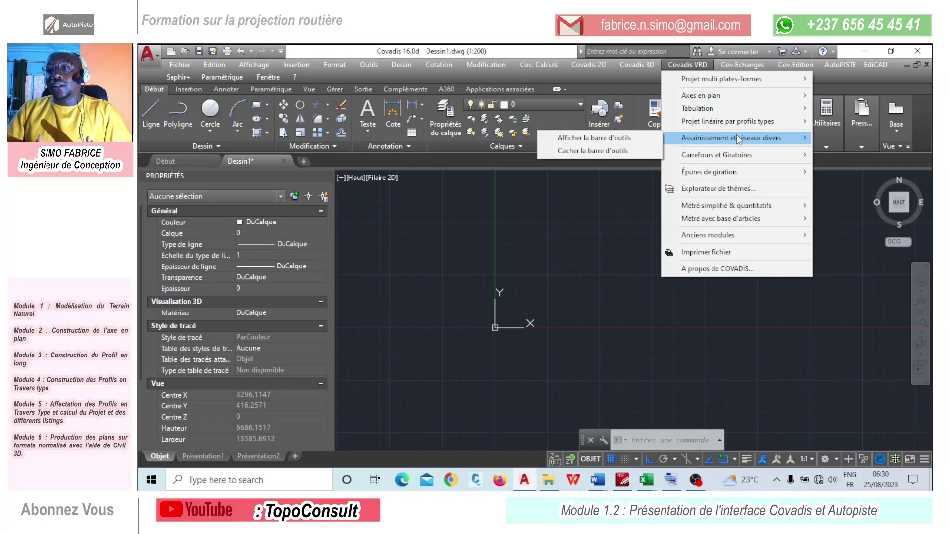
pyautogui.moveTo(733, 157)
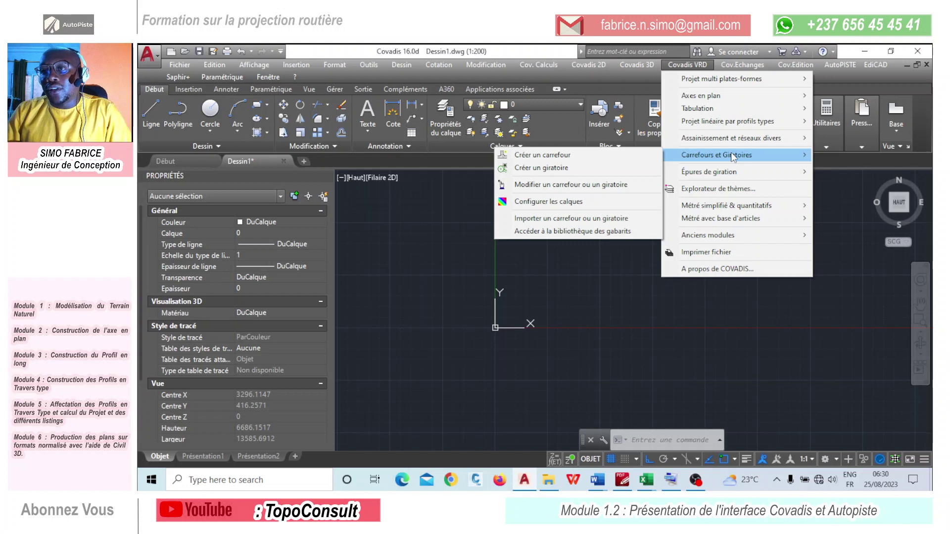
pyautogui.moveTo(740, 68)
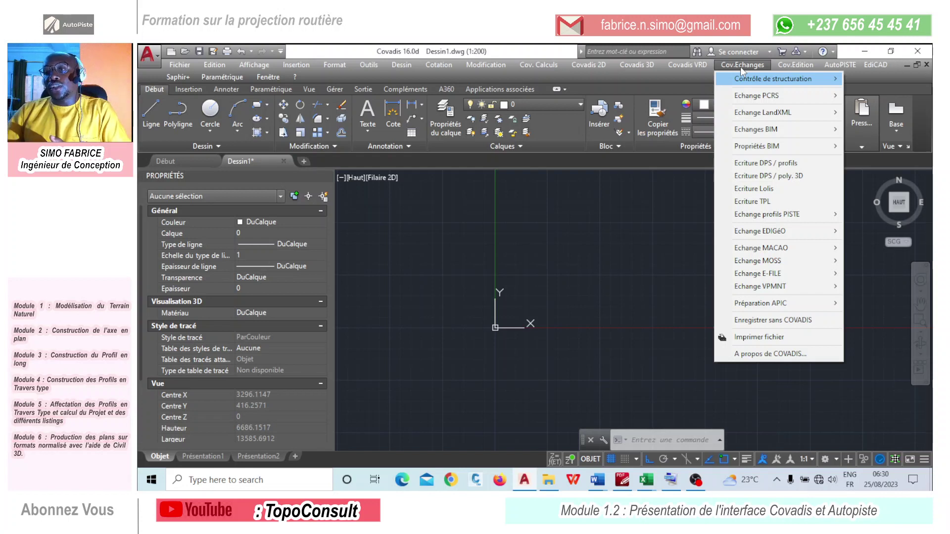
pyautogui.moveTo(770, 118)
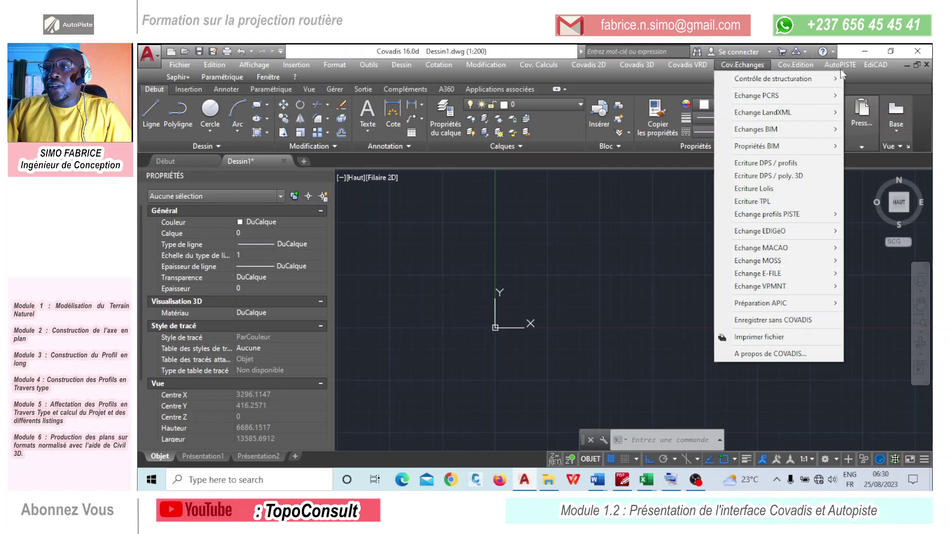
pyautogui.moveTo(841, 68)
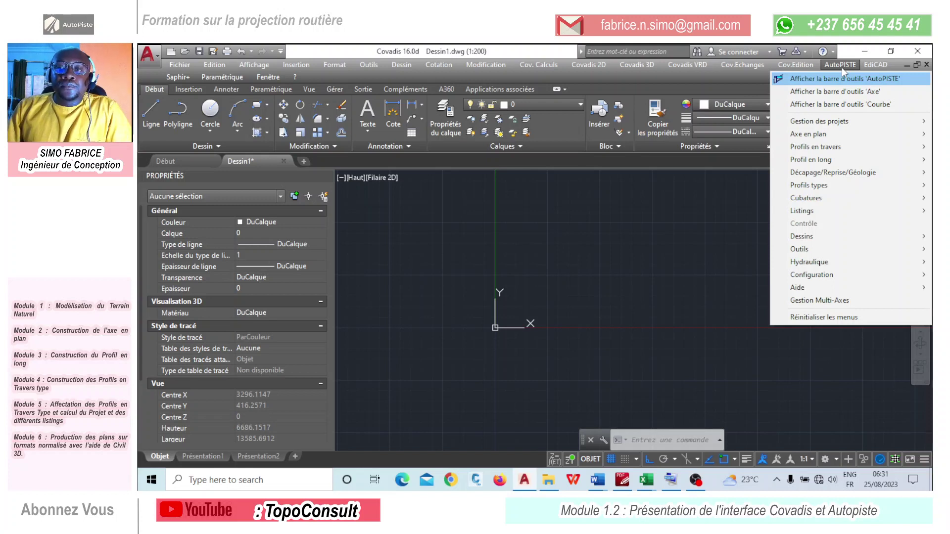
pyautogui.click(596, 154)
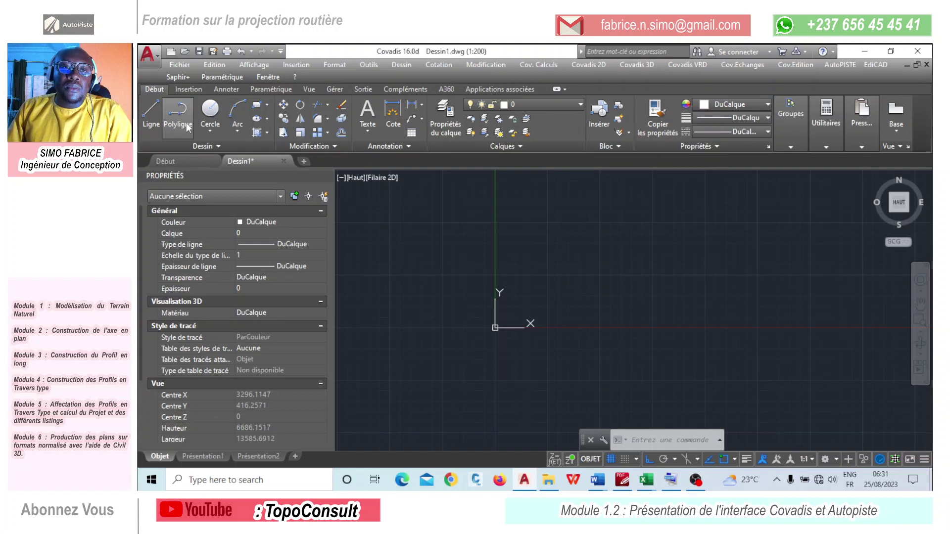
# Draw a single horizontal line above the origin, starting just beyond the Y axis on its positive X side
pyautogui.click(153, 114)
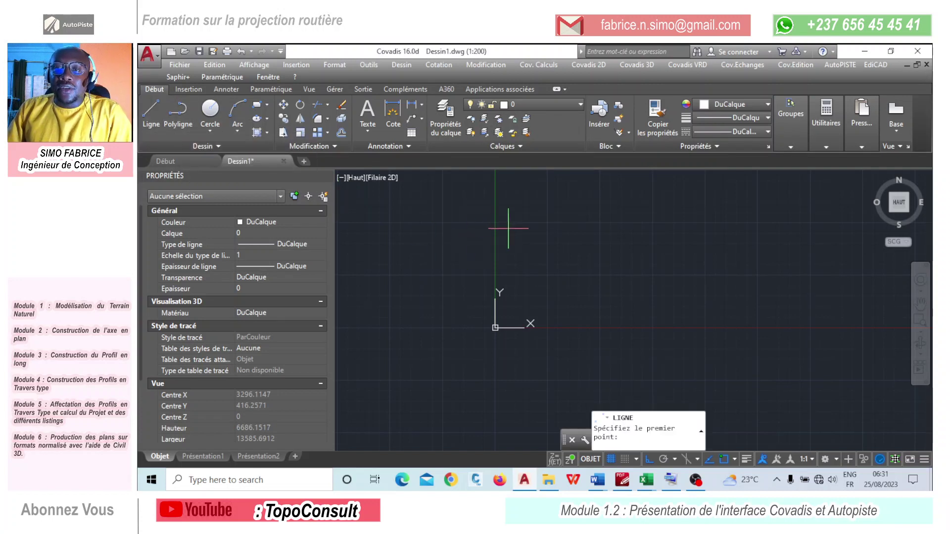
pyautogui.click(508, 212)
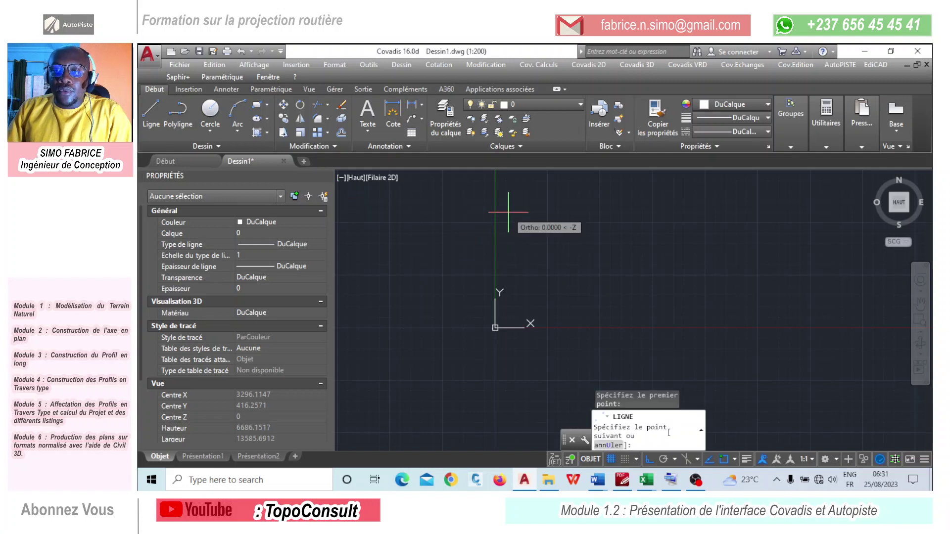
pyautogui.click(639, 211)
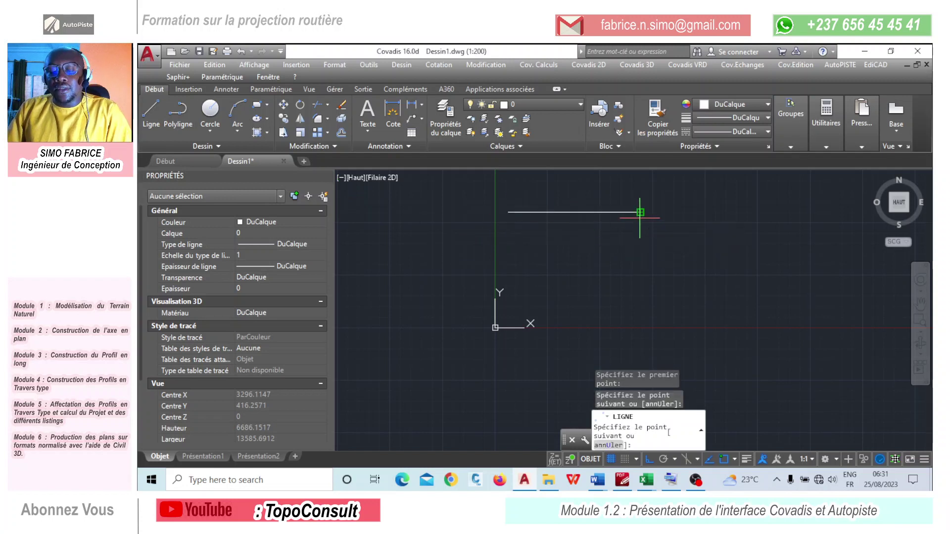
pyautogui.press('Return')
pyautogui.scroll(-4, 569, 237)
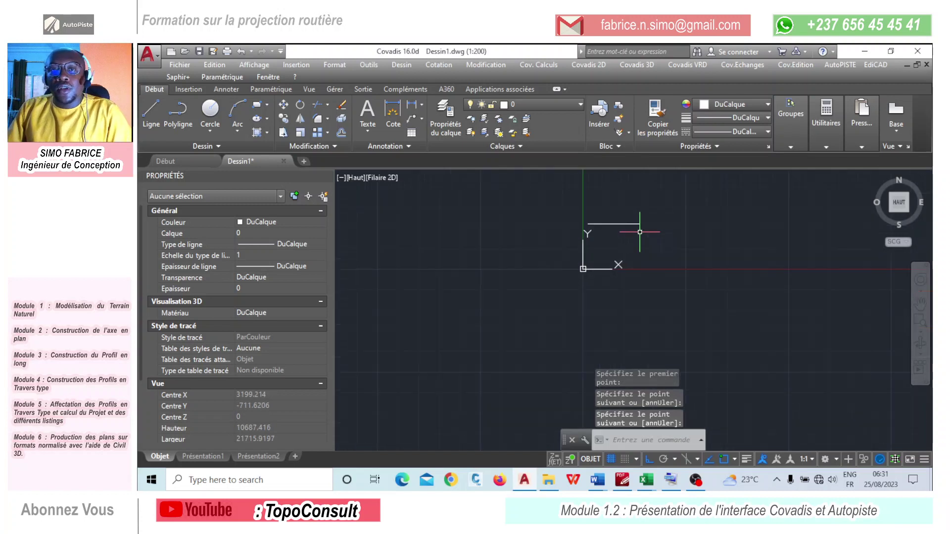
pyautogui.scroll(2, 547, 255)
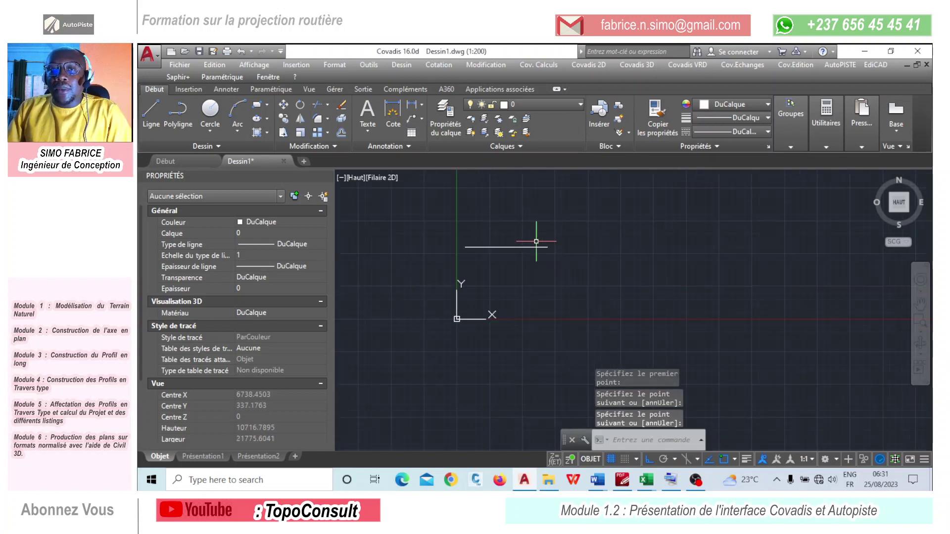
# Draw a circle with a radius of about 1683 beyond the horizontal line's far end, centred at nearly the line's height
pyautogui.click(208, 114)
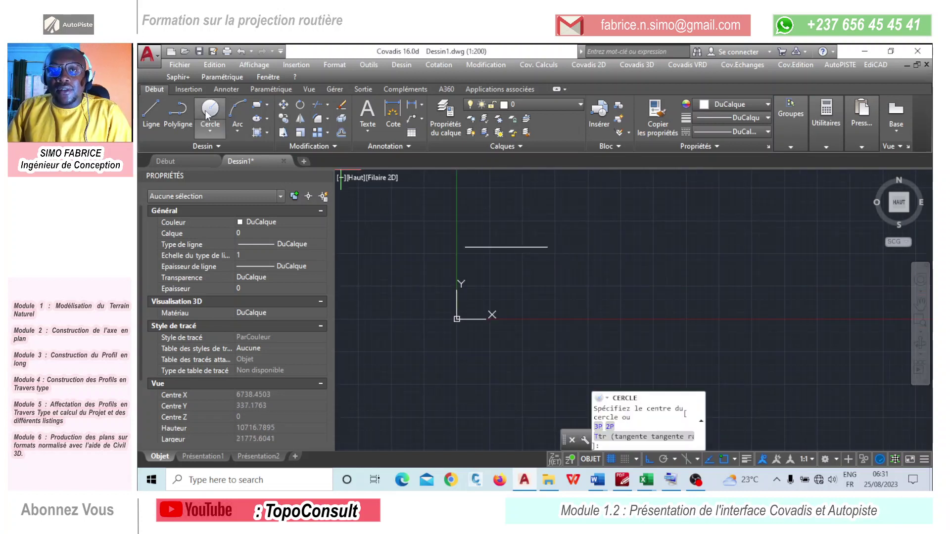
pyautogui.click(684, 240)
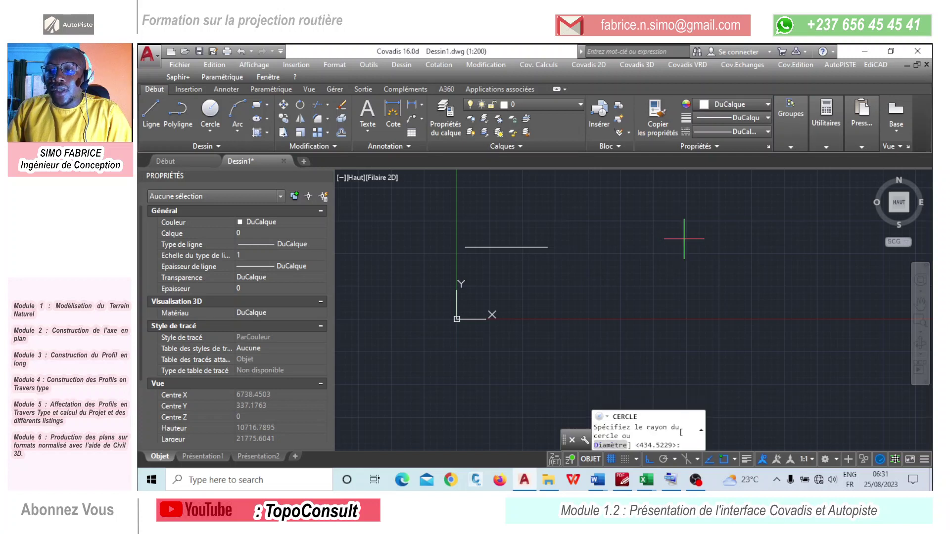
pyautogui.click(696, 284)
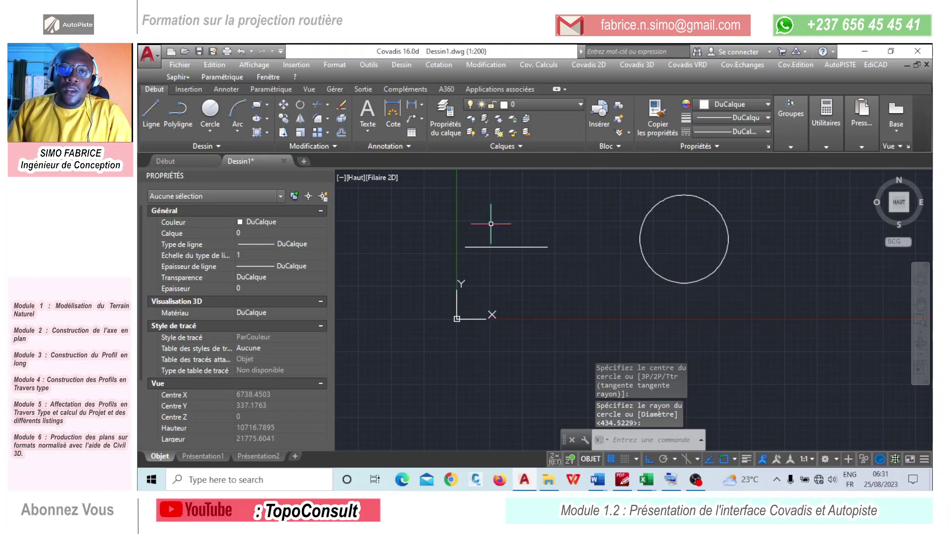
# Add a linear dimension between the two endpoints of the horizontal line, placing the dimension line just above it
pyautogui.click(228, 90)
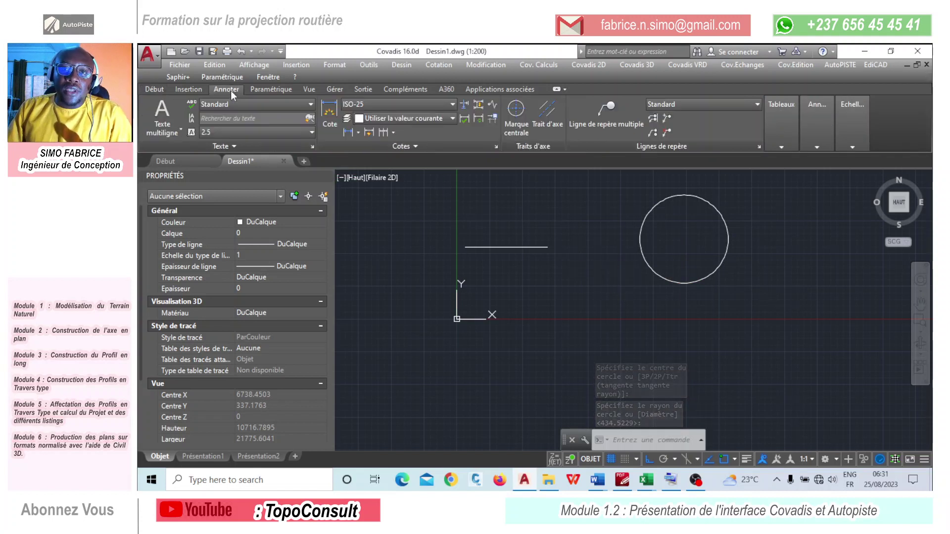
pyautogui.click(358, 134)
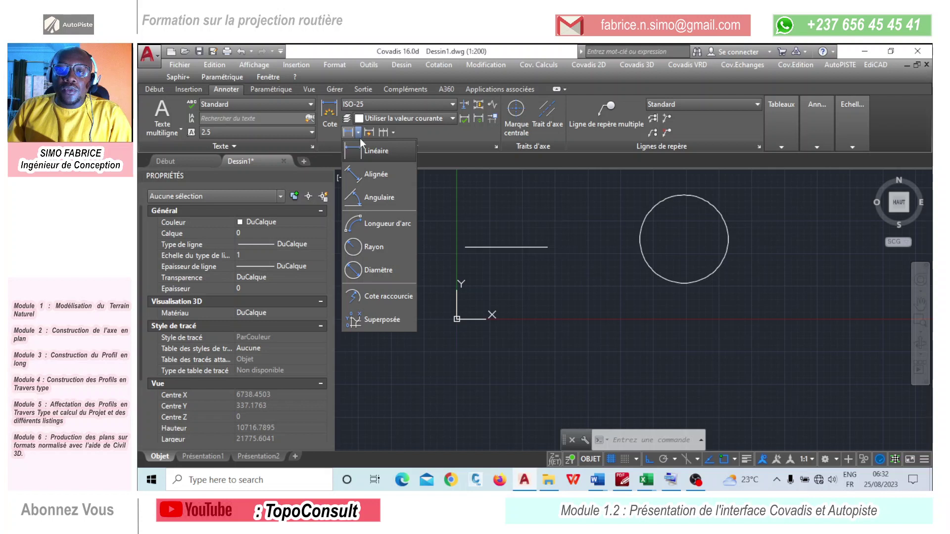
pyautogui.click(379, 157)
pyautogui.click(465, 247)
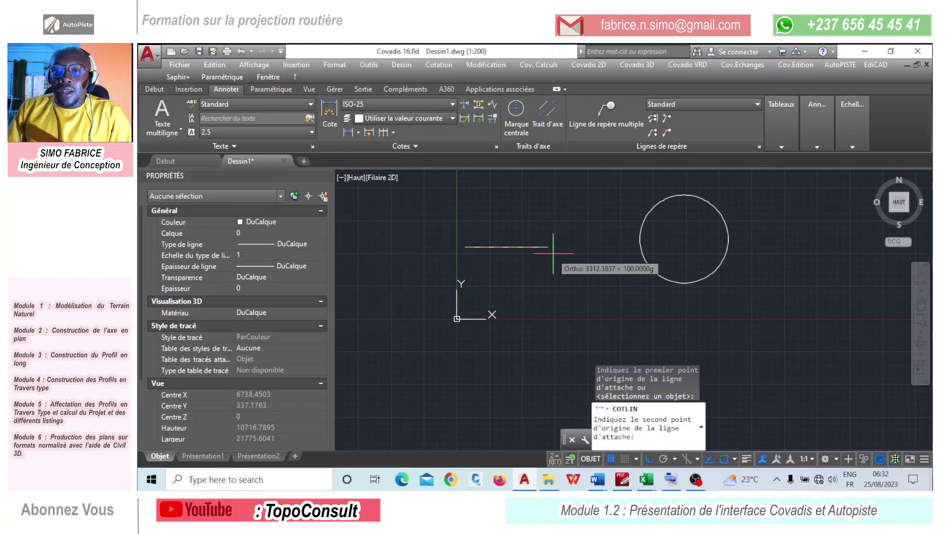
pyautogui.click(548, 247)
pyautogui.scroll(4, 503, 248)
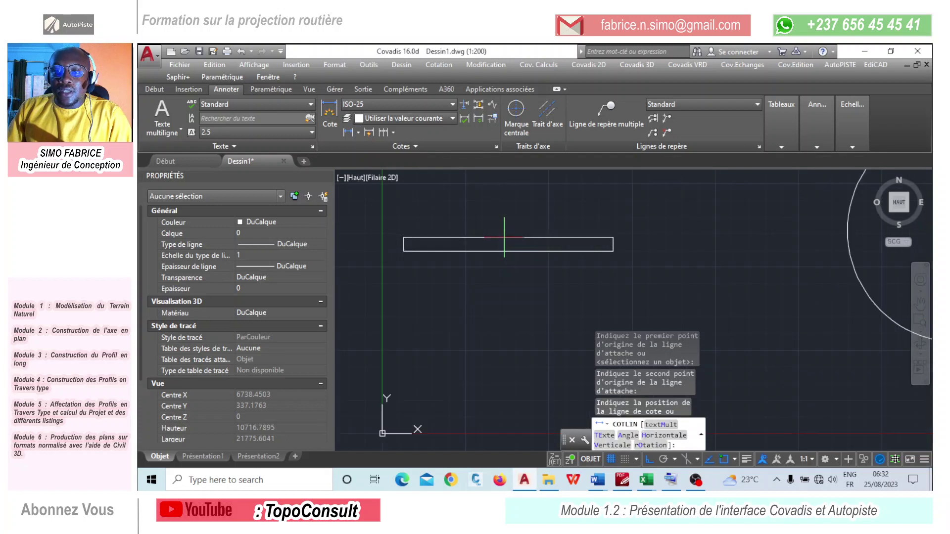
pyautogui.click(503, 246)
pyautogui.scroll(10, 501, 238)
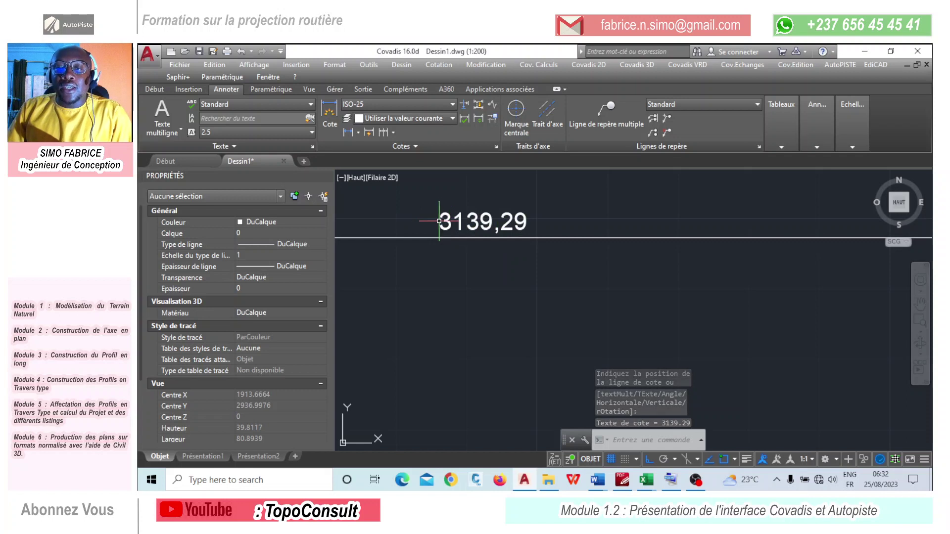
pyautogui.scroll(-8, 455, 210)
pyautogui.scroll(-10, 455, 210)
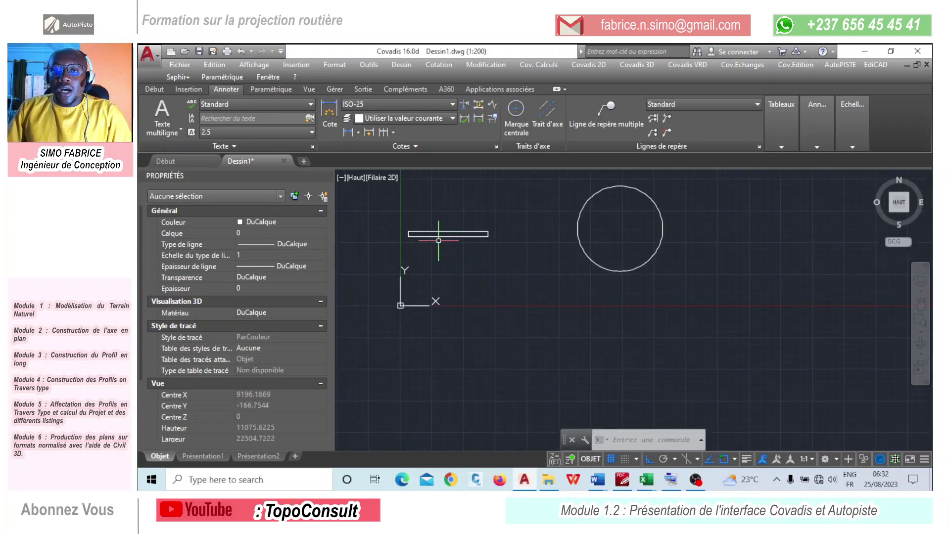
pyautogui.moveTo(449, 246); pyautogui.dragTo(446, 262, button='middle')
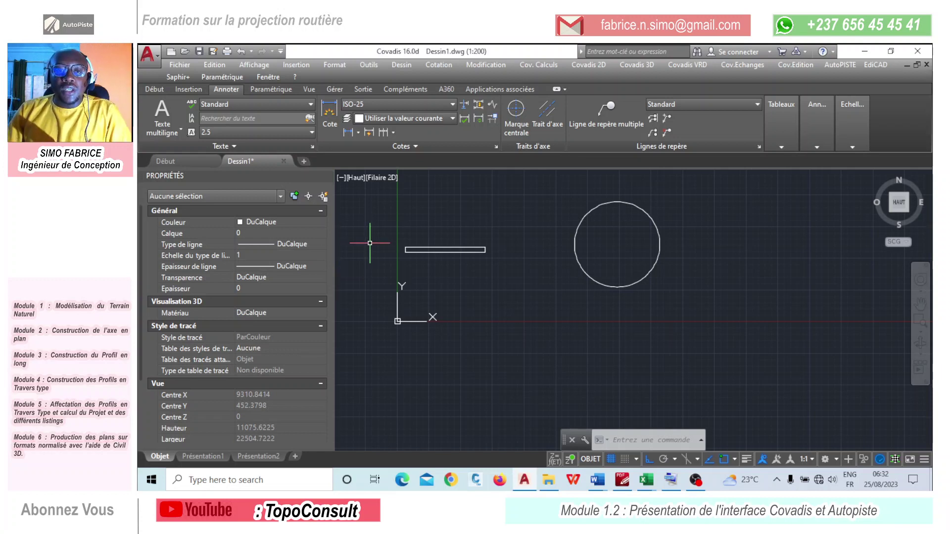
# Examine the general, geometry and COVADIS length and area properties of the horizontal line and the circle
pyautogui.click(425, 253)
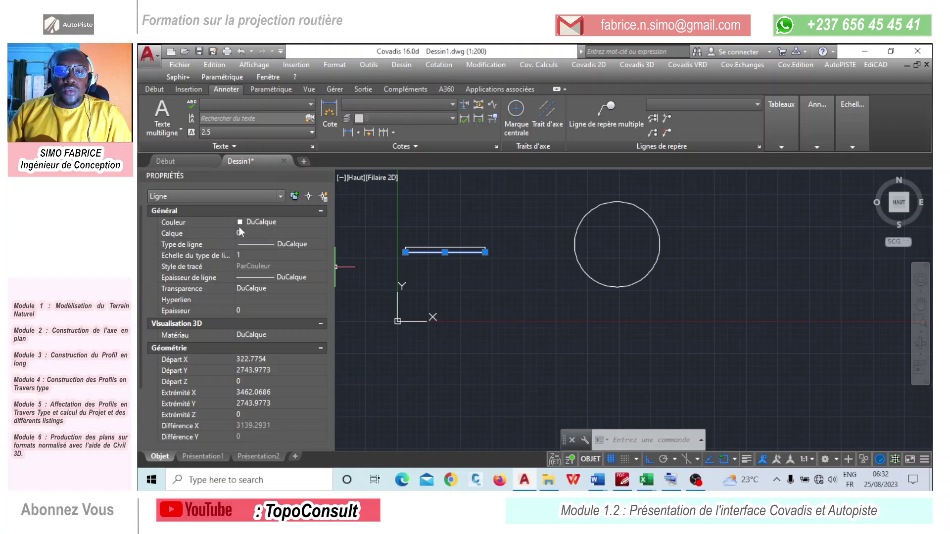
pyautogui.scroll(-3, 237, 371)
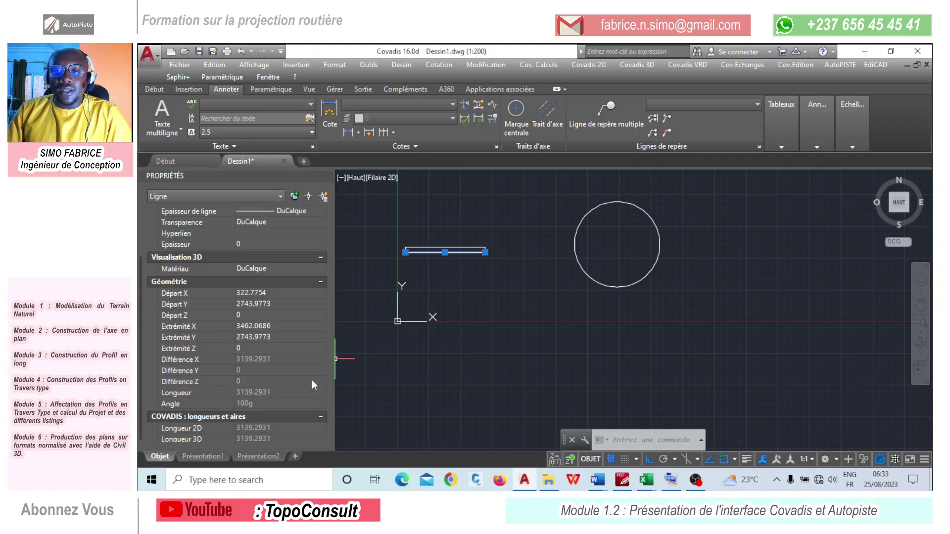
pyautogui.press('Escape')
pyautogui.click(596, 284)
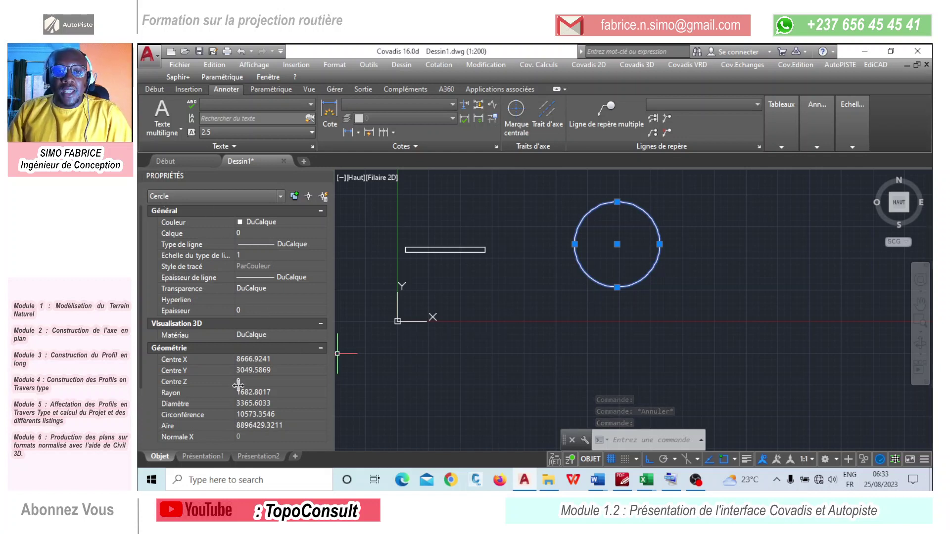
pyautogui.scroll(-3, 231, 397)
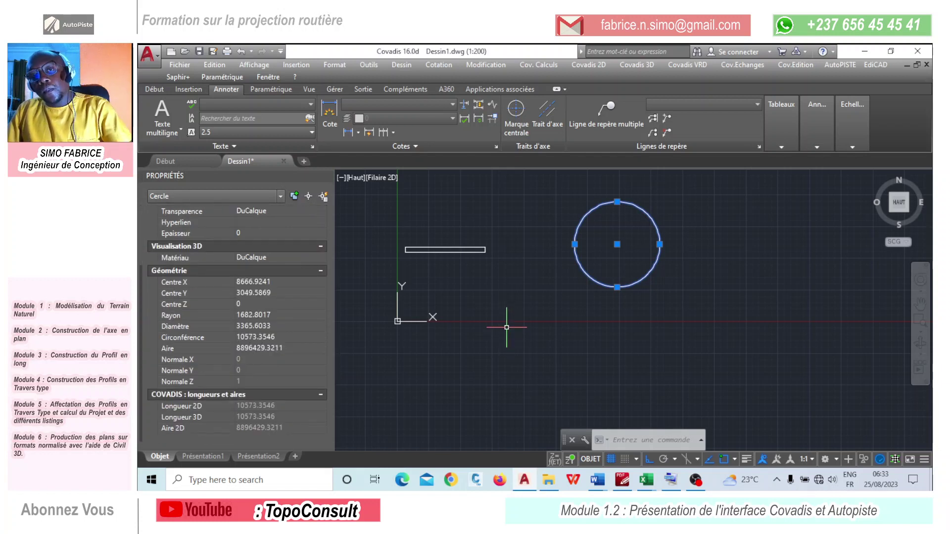
pyautogui.press('Escape')
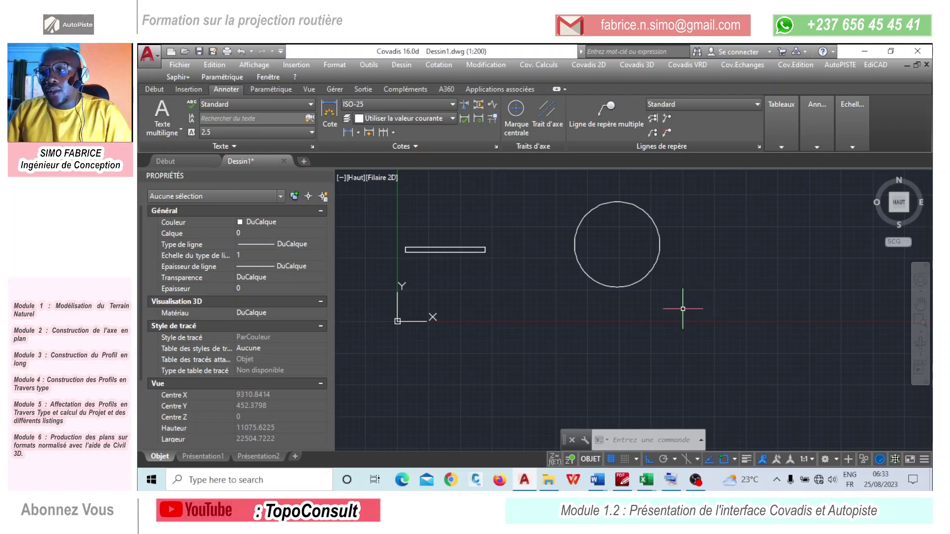
pyautogui.moveTo(679, 318); pyautogui.dragTo(674, 336, button='middle')
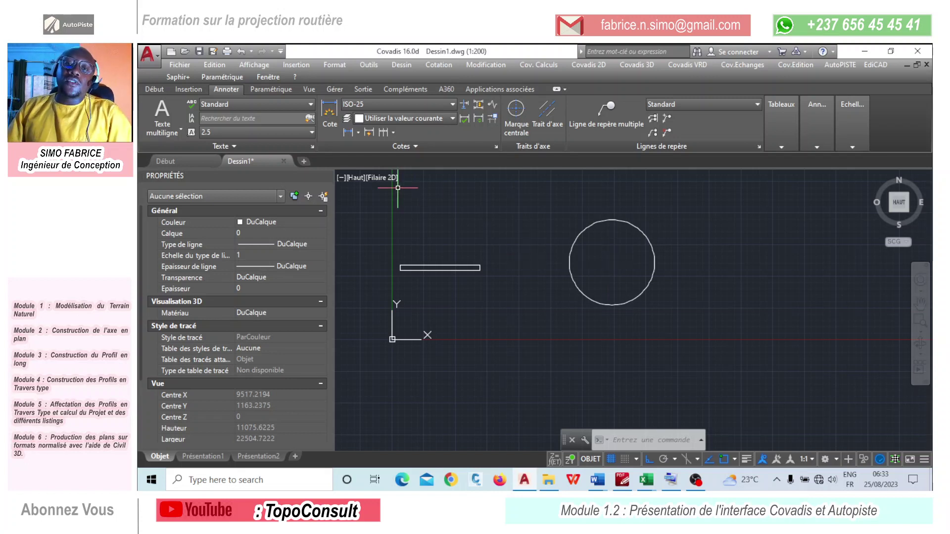
# Try to change the viewport's visual style from Filaire 2D to Réaliste
pyautogui.click(383, 178)
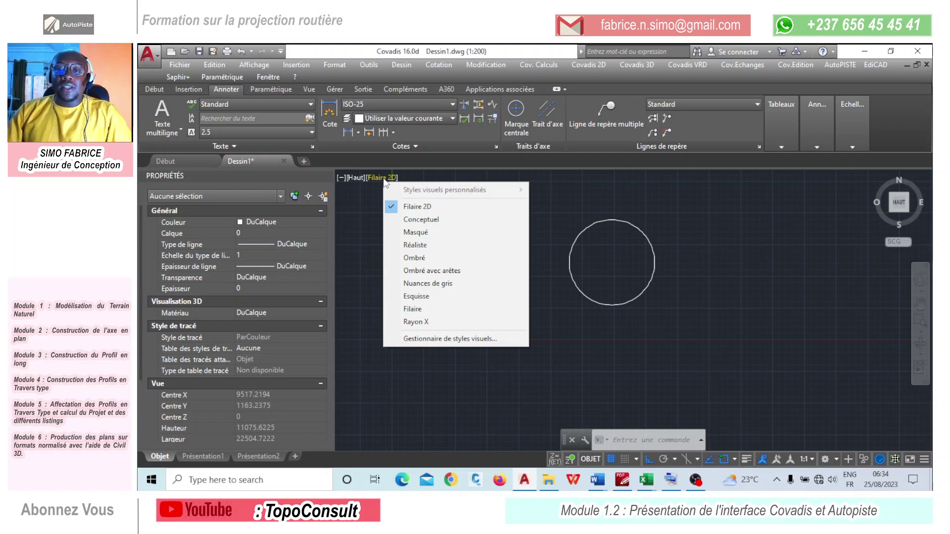
pyautogui.click(414, 245)
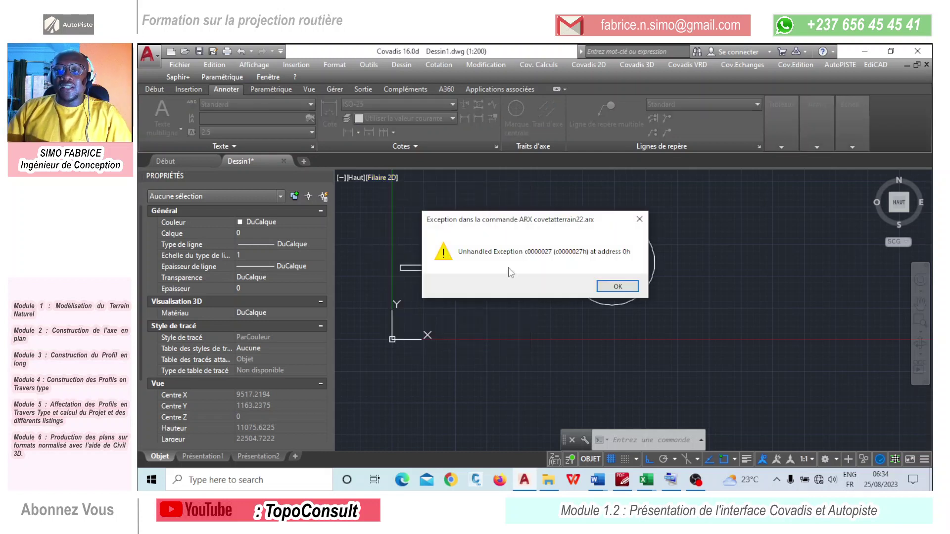
pyautogui.click(617, 286)
pyautogui.click(362, 242)
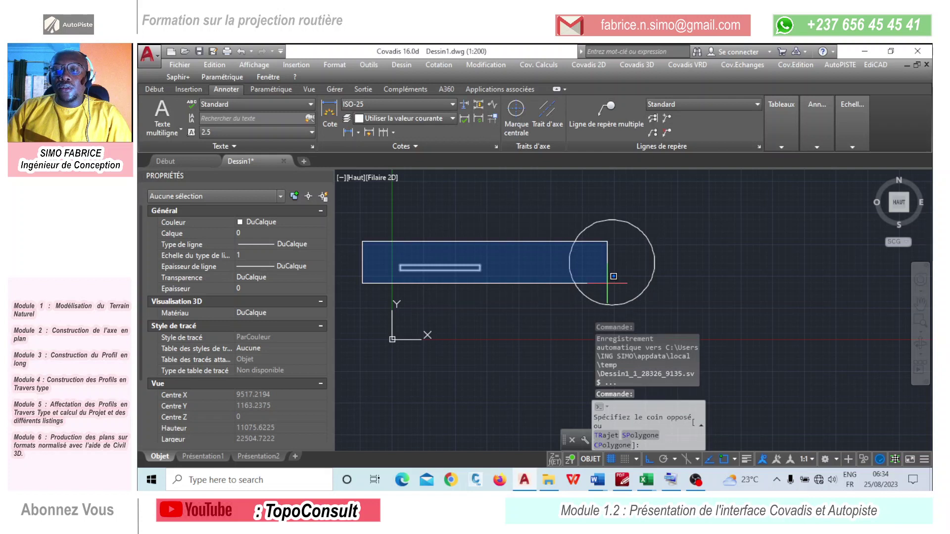
pyautogui.click(444, 223)
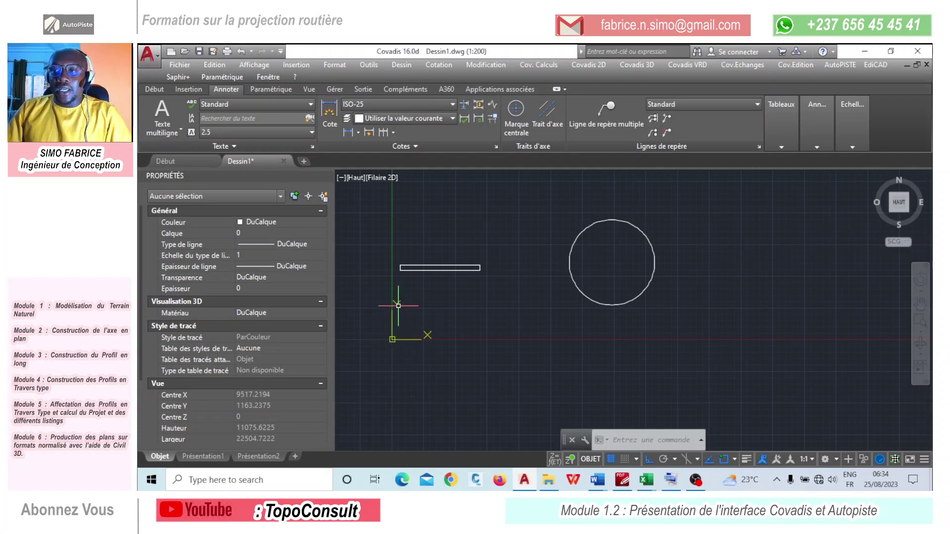
# View the drawing from the front (Avant) and return to the top view (Haut)
pyautogui.click(898, 217)
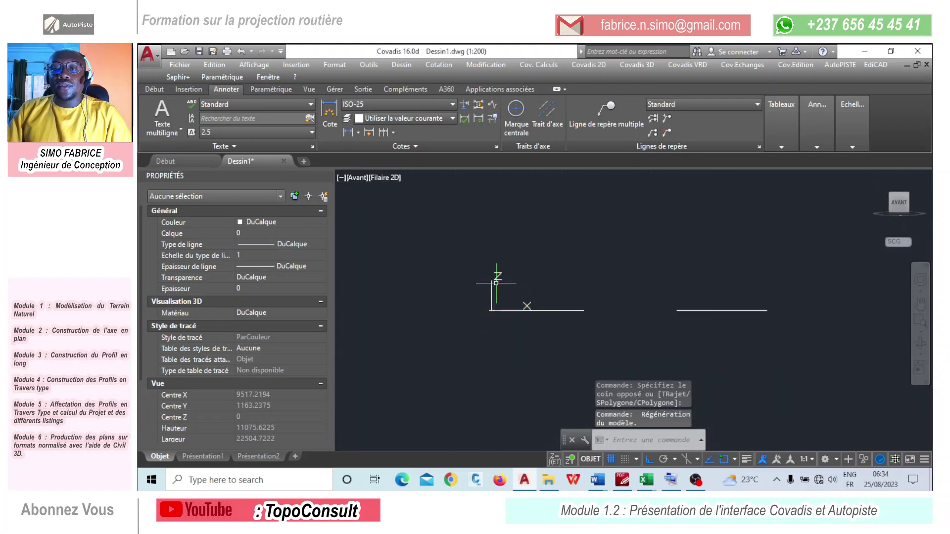
pyautogui.click(889, 195)
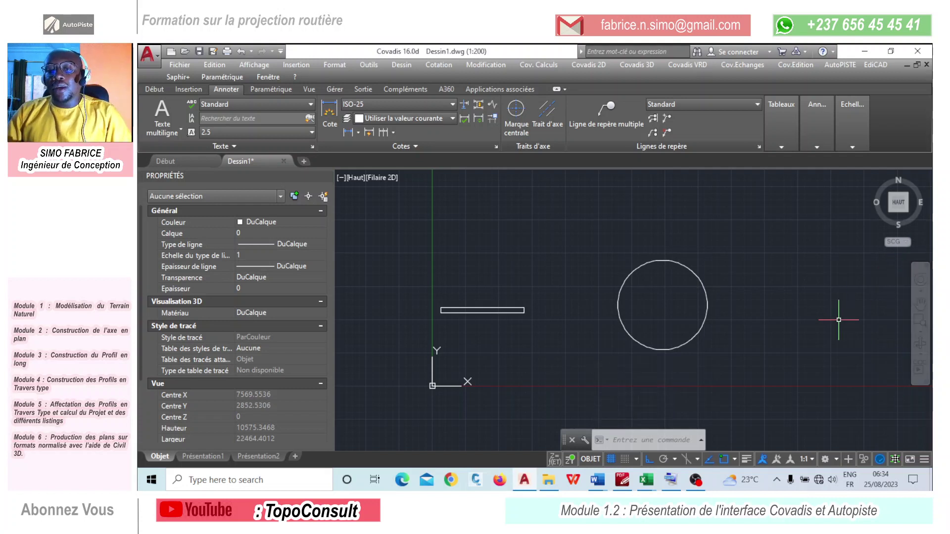
# Pan across the drawing and fit its contents with Zoom tout
pyautogui.click(918, 306)
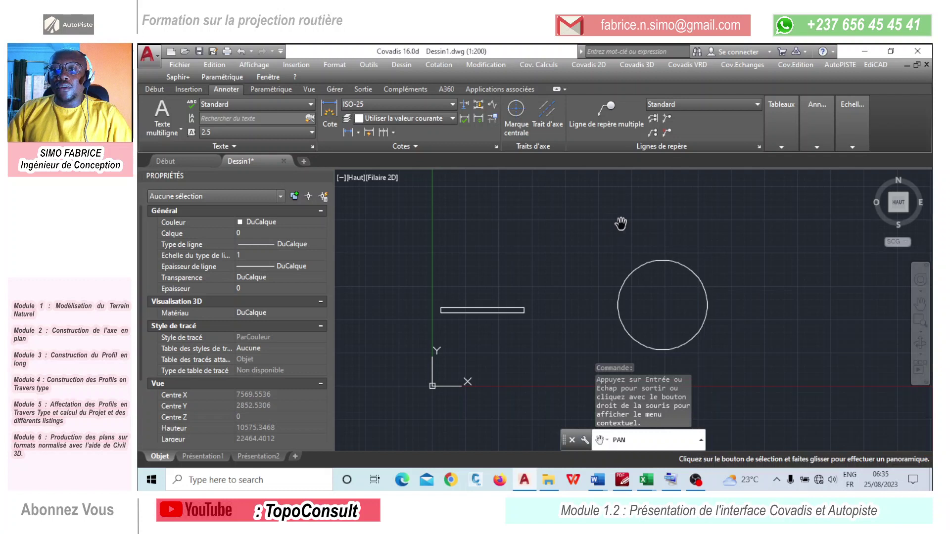
pyautogui.moveTo(601, 261)
pyautogui.mouseDown()
pyautogui.moveTo(649, 274)
pyautogui.moveTo(515, 267)
pyautogui.moveTo(753, 276)
pyautogui.moveTo(547, 276)
pyautogui.moveTo(785, 273)
pyautogui.moveTo(533, 274)
pyautogui.moveTo(531, 189)
pyautogui.moveTo(527, 267)
pyautogui.moveTo(539, 323)
pyautogui.mouseUp()
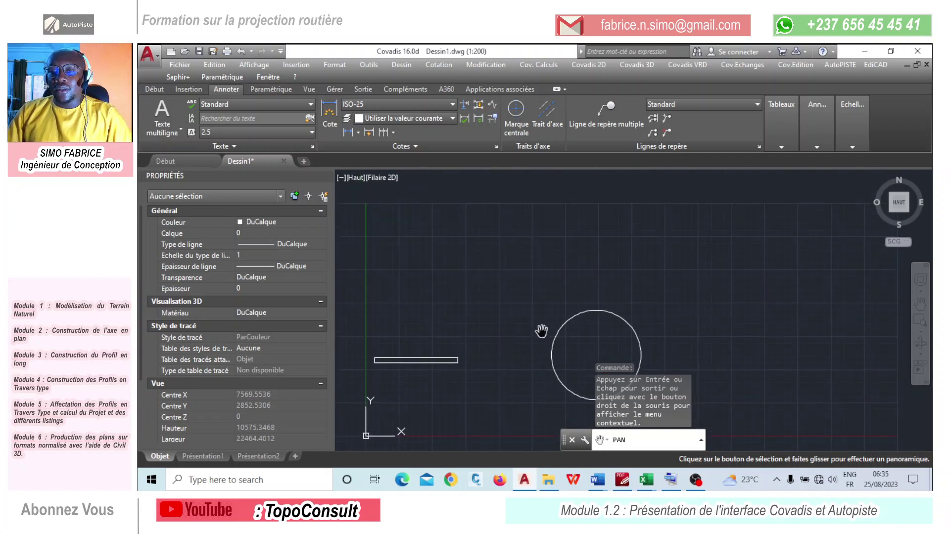
pyautogui.click(925, 334)
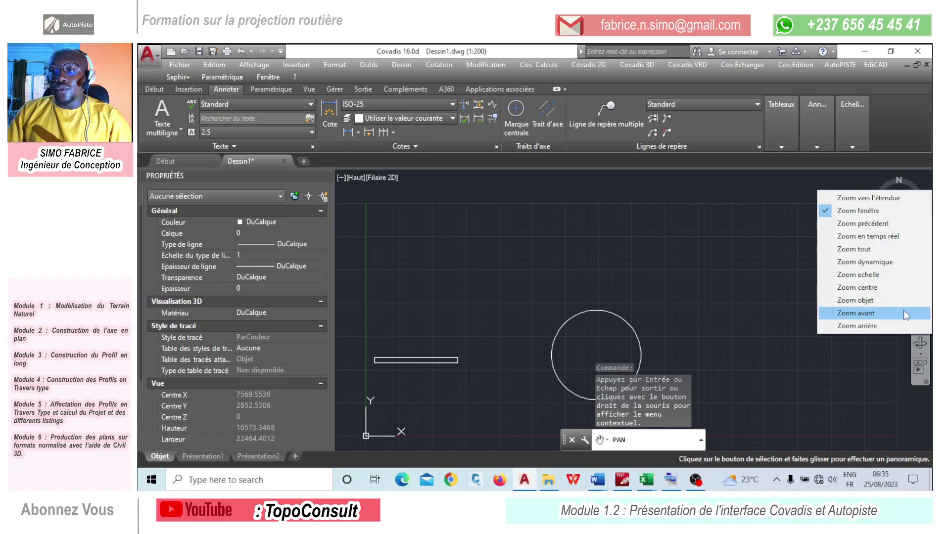
pyautogui.click(854, 249)
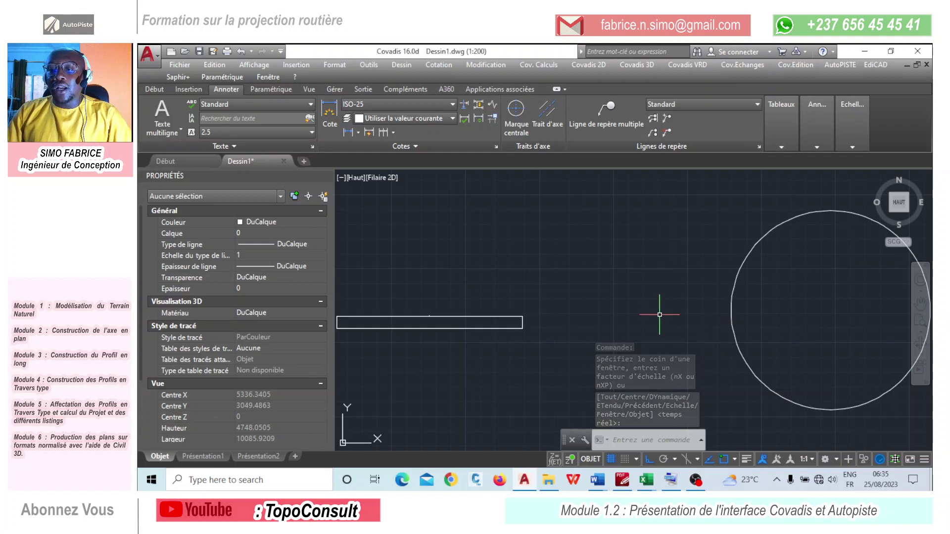
pyautogui.scroll(-2, 659, 315)
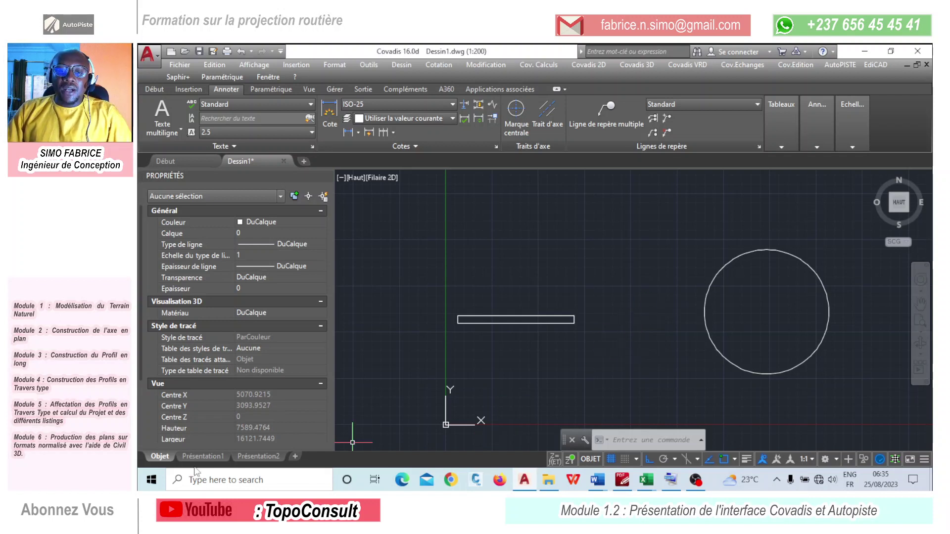
# View the paper layout Présentation1 and return to the Objet model space
pyautogui.moveTo(190, 462)
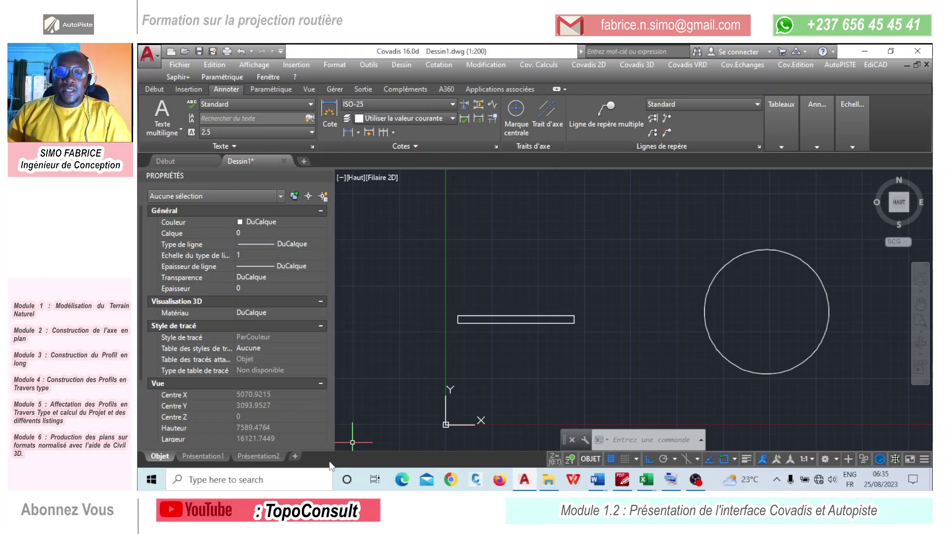
pyautogui.click(200, 458)
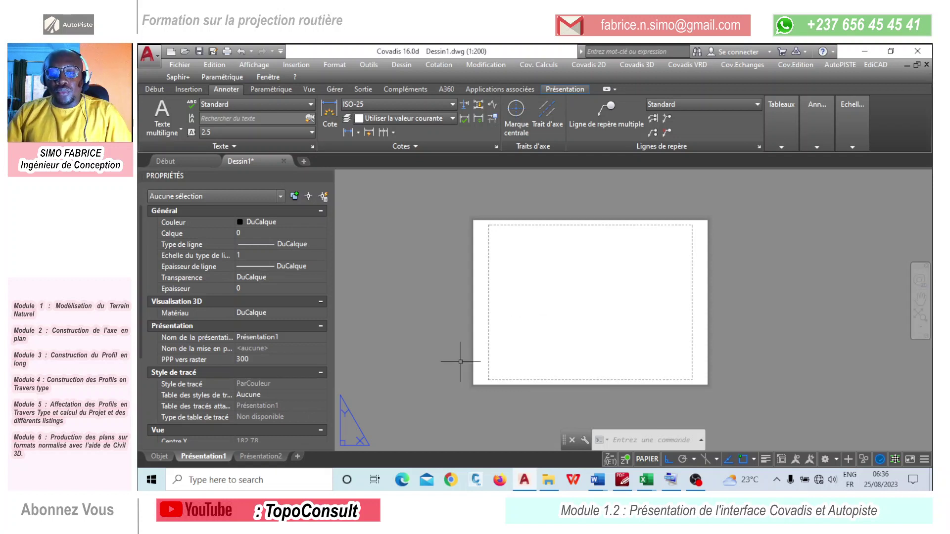
pyautogui.click(165, 456)
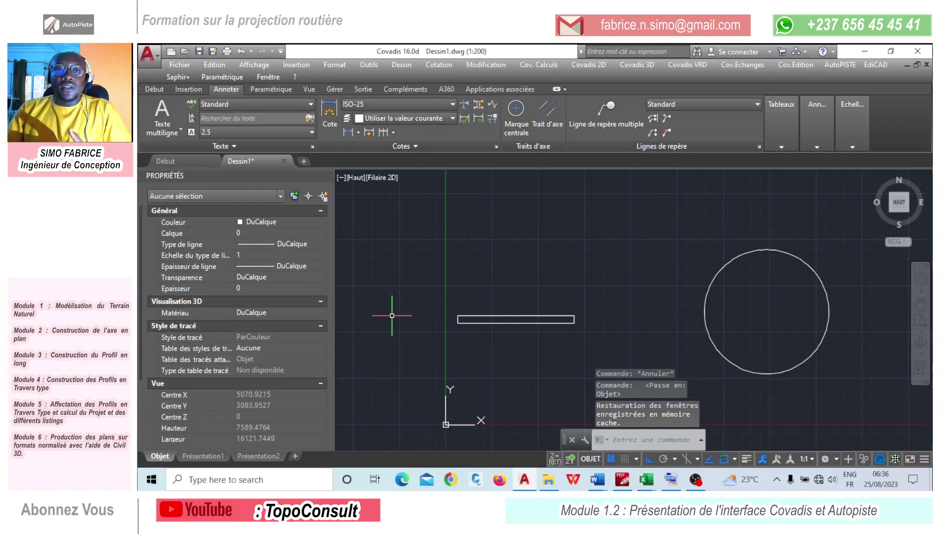
# Draw a single horizontal line below the rectangle and the UCS origin with the LIGNE command
pyautogui.click(148, 89)
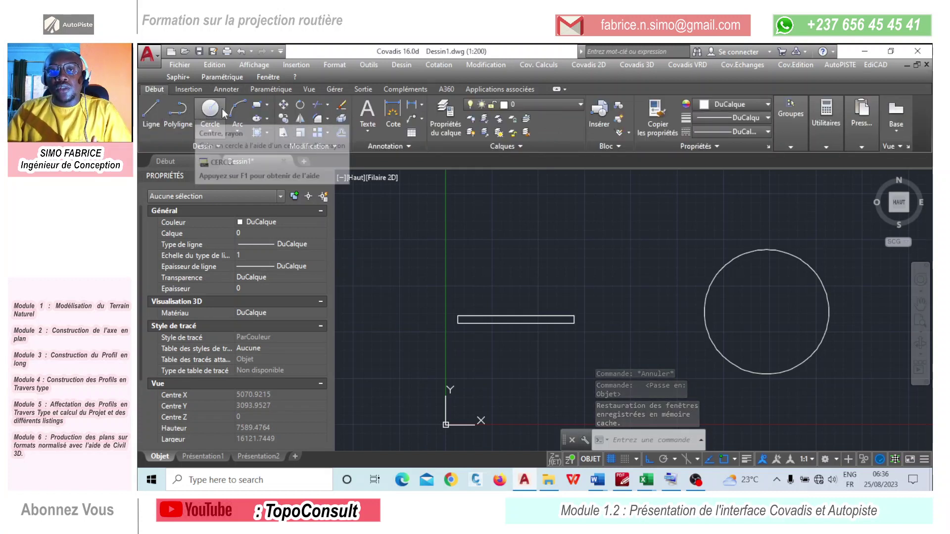
pyautogui.click(637, 446)
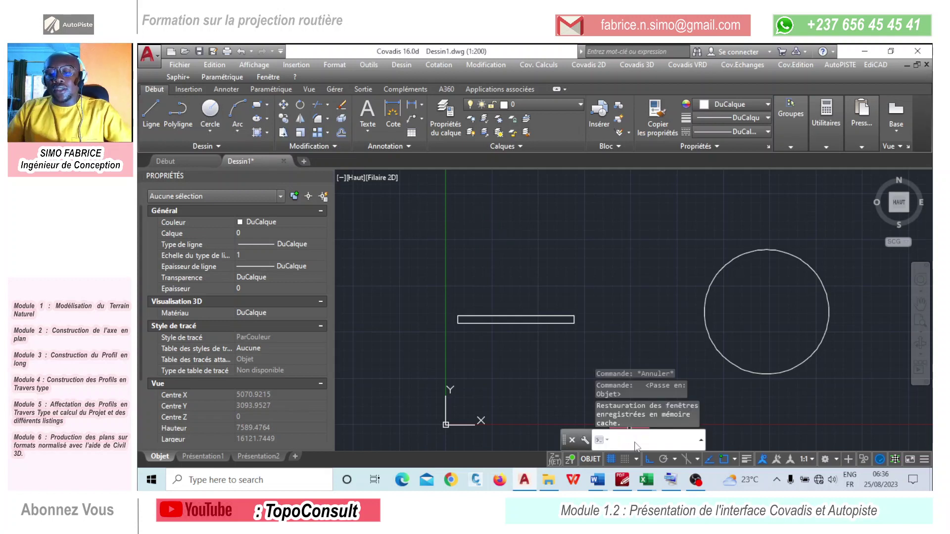
pyautogui.write('ligne')
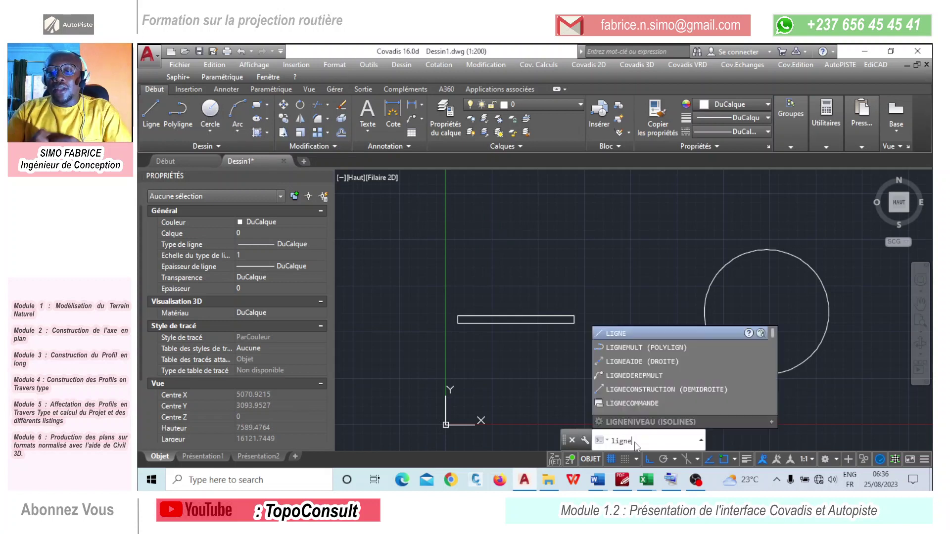
pyautogui.press('Return')
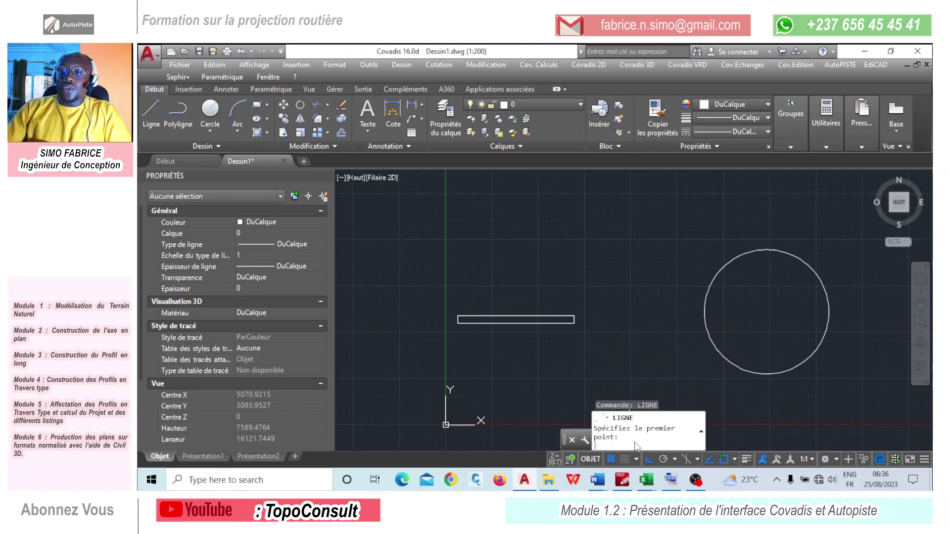
pyautogui.scroll(-6, 544, 322)
pyautogui.scroll(4, 562, 335)
pyautogui.moveTo(562, 336); pyautogui.dragTo(538, 327, button='middle')
pyautogui.click(487, 337)
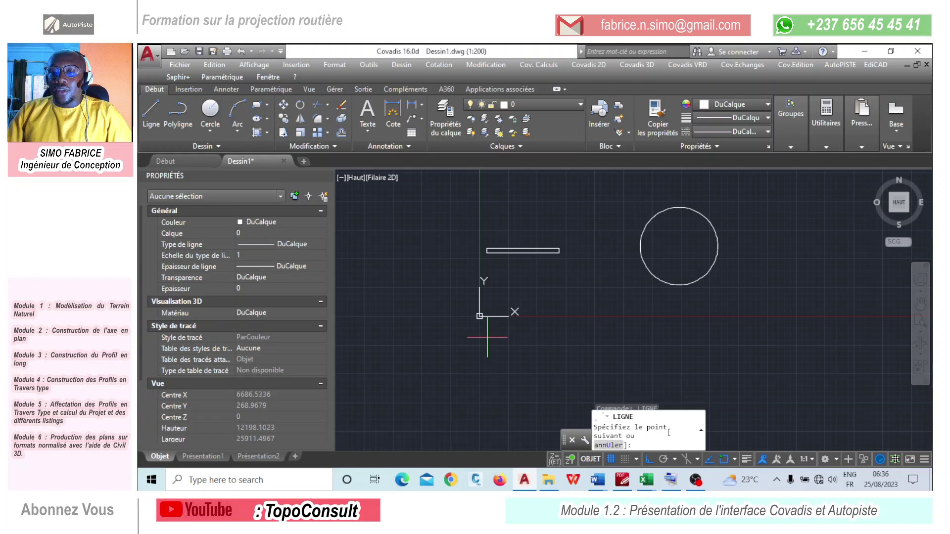
pyautogui.click(600, 337)
pyautogui.press('Return')
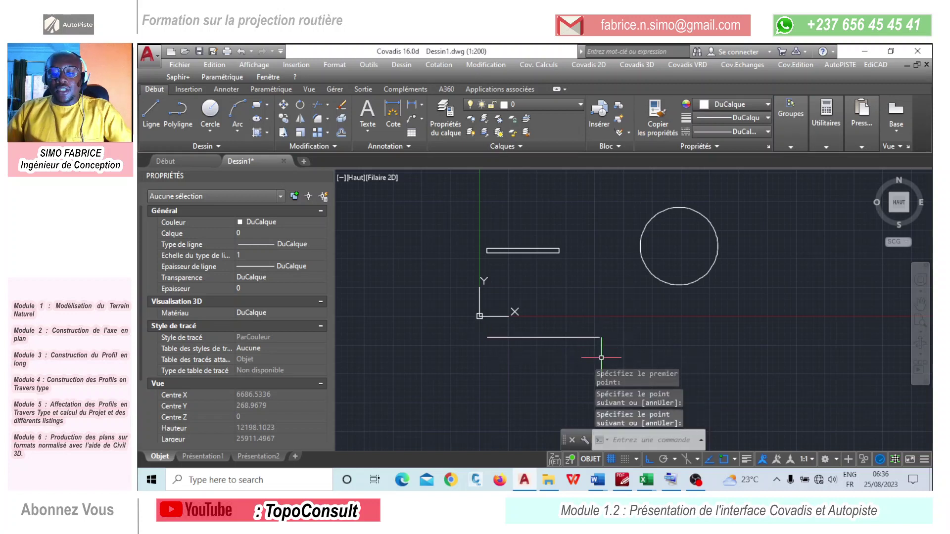
# Draw a second, larger circle below the existing one with the CERCLE command, using centre and radius
pyautogui.write('cercle')
pyautogui.press('Return')
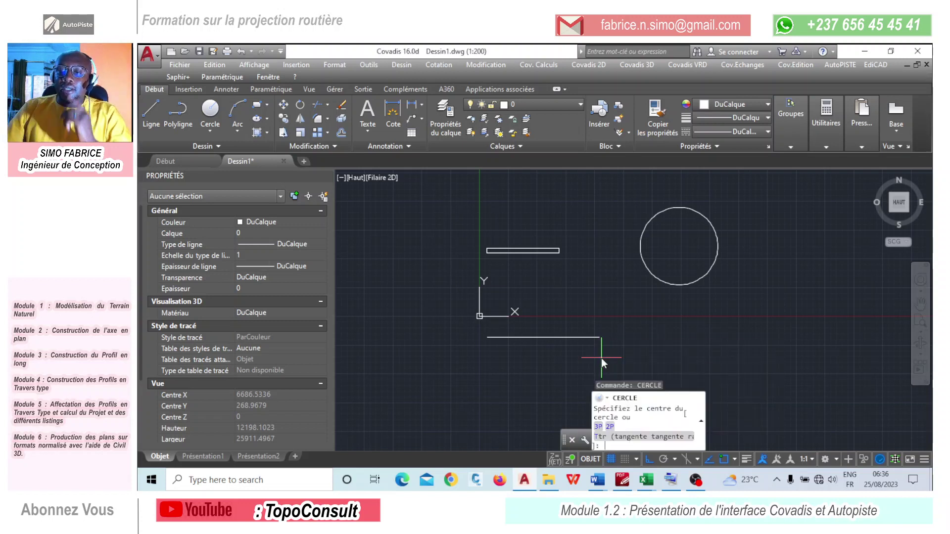
pyautogui.moveTo(643, 346); pyautogui.dragTo(558, 280, button='middle')
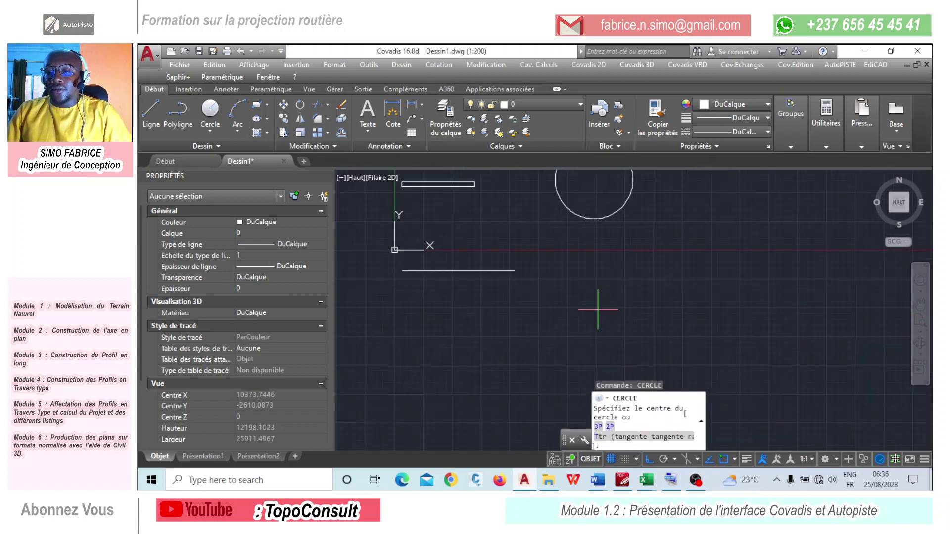
pyautogui.click(632, 310)
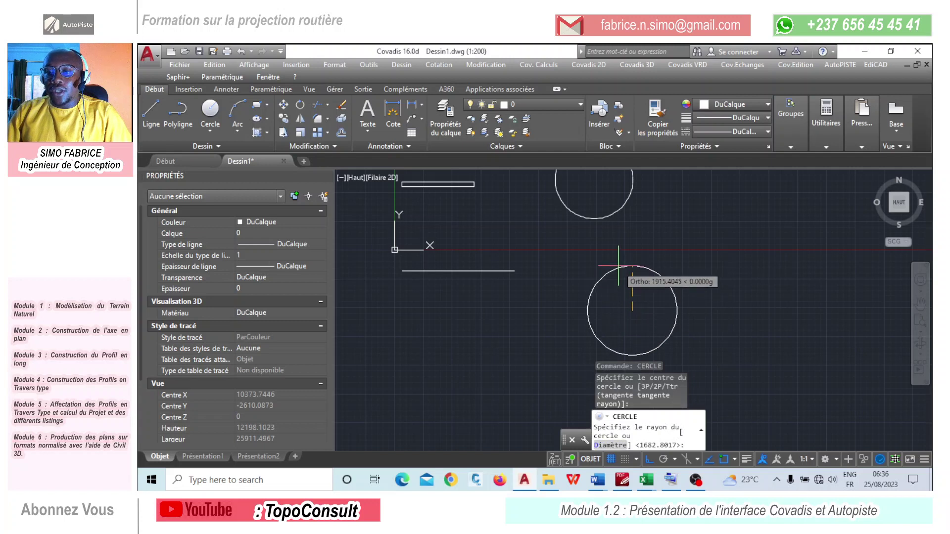
pyautogui.click(629, 252)
pyautogui.scroll(-2, 622, 312)
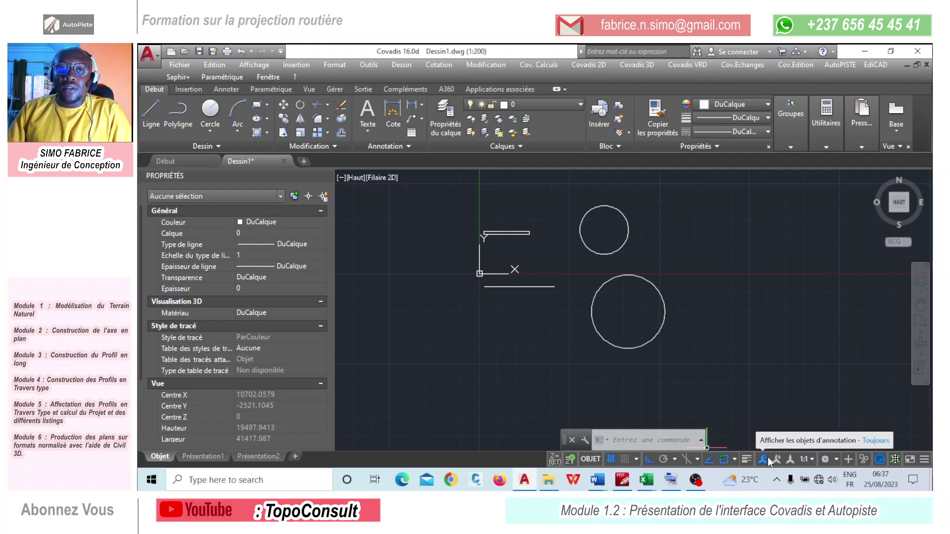
# Draw a one-segment polyline from the centre of the larger circle to the nearby horizontal line's far endpoint, using object snaps
pyautogui.click(163, 110)
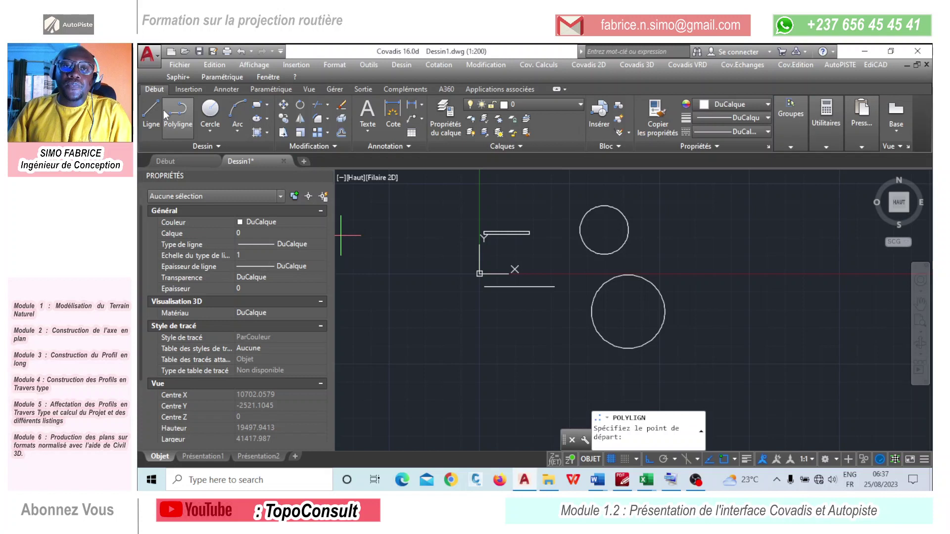
pyautogui.click(628, 312)
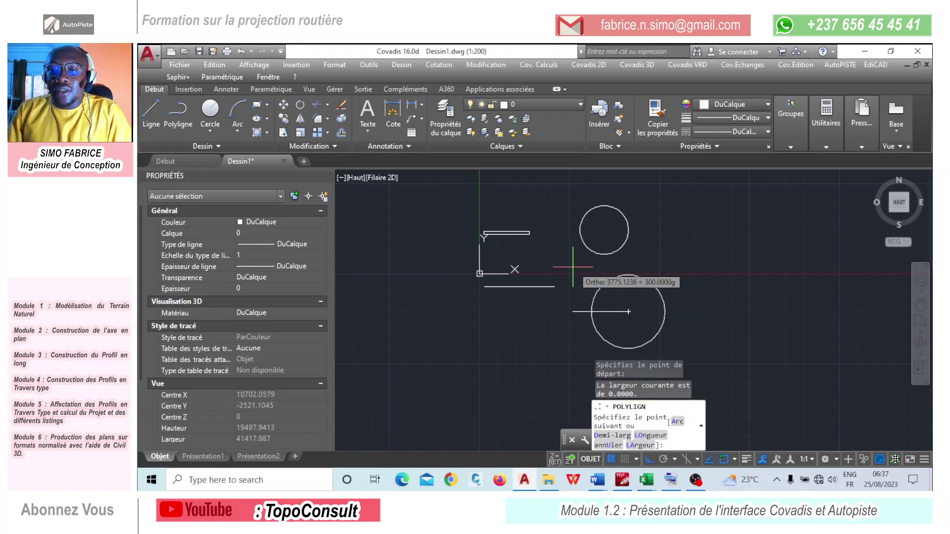
pyautogui.click(484, 287)
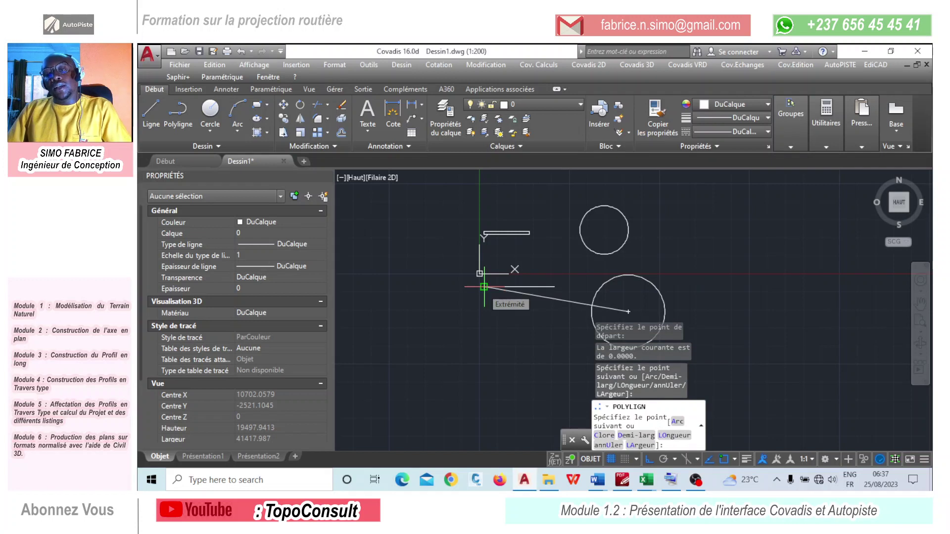
pyautogui.press('Return')
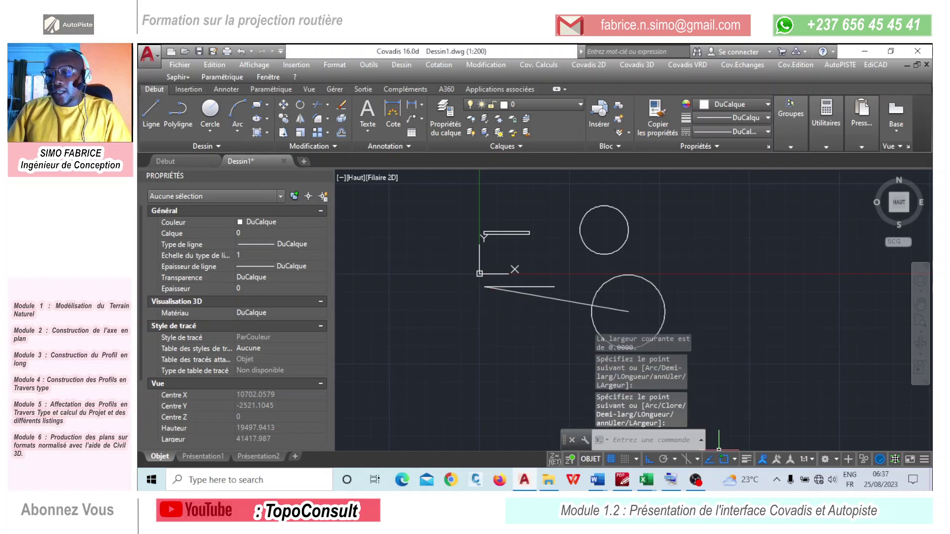
# Turn object snap tracking off and back on, starting a polyline in between and cancelling it
pyautogui.click(709, 459)
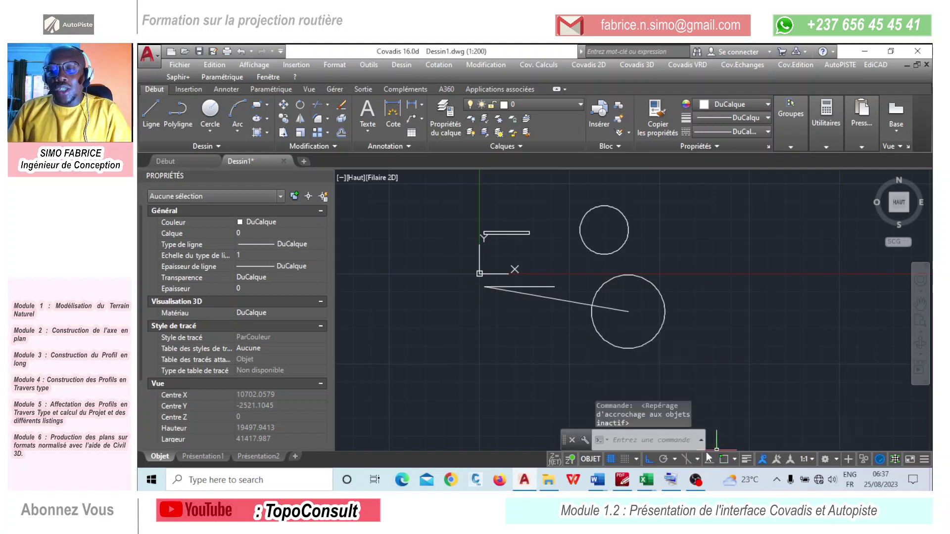
pyautogui.click(179, 117)
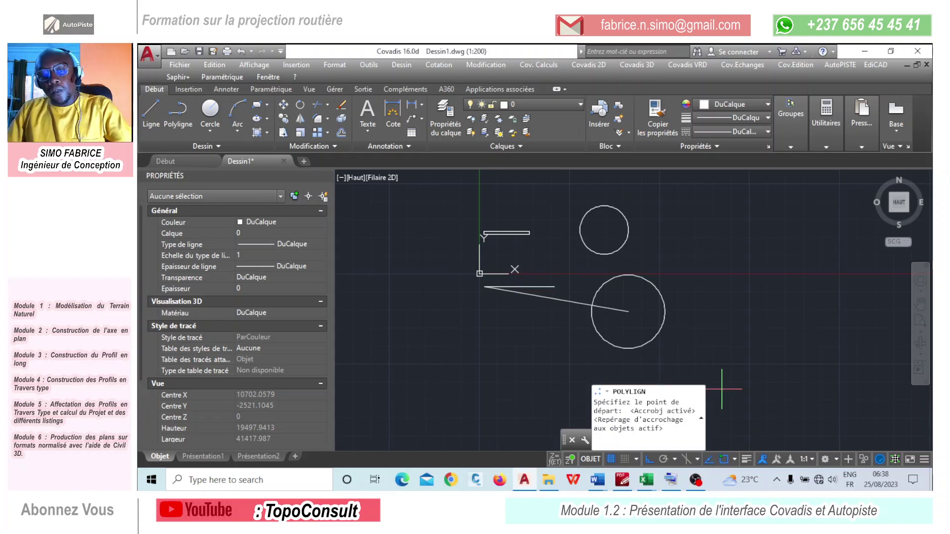
pyautogui.press('Escape')
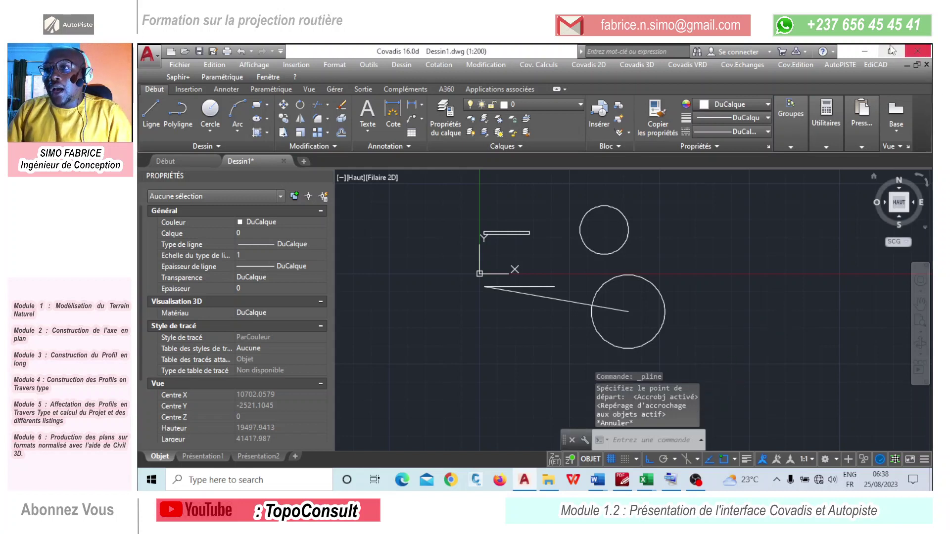